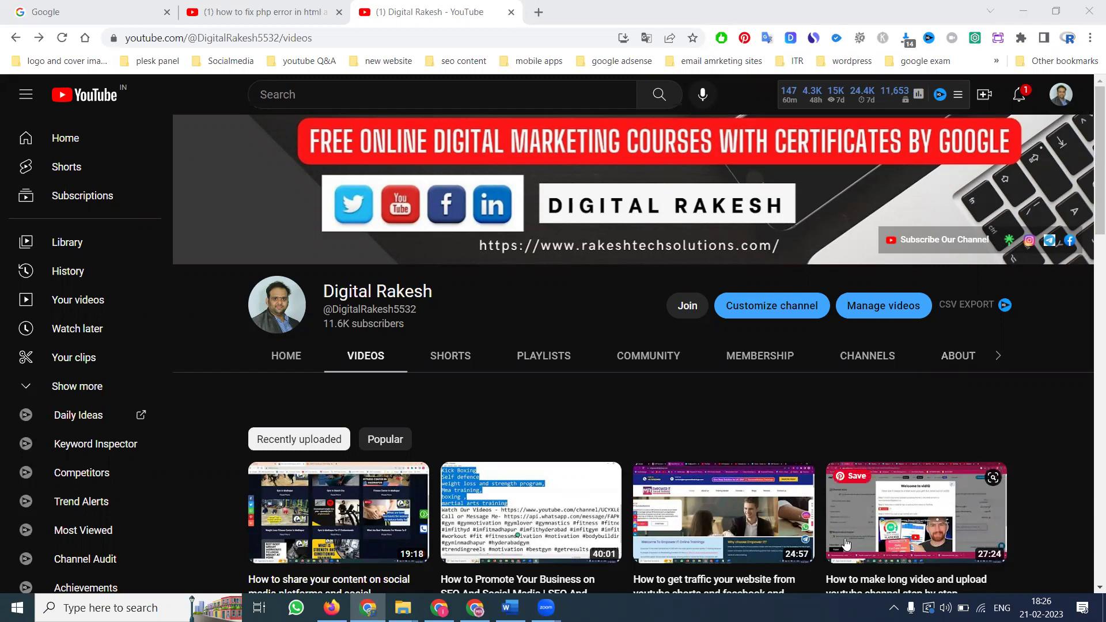
- Open empowerittrainings.com in a new tab and browse the EmpowerItTrainings YouTube Shorts
key(alt+Tab)
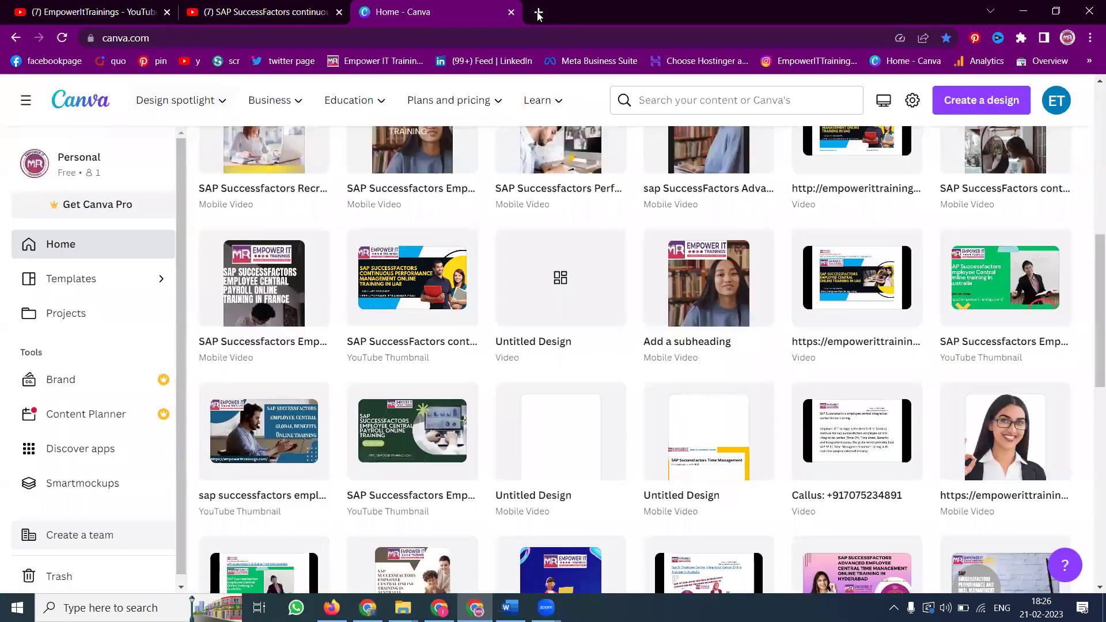
click(539, 12)
text(em)
key(Return)
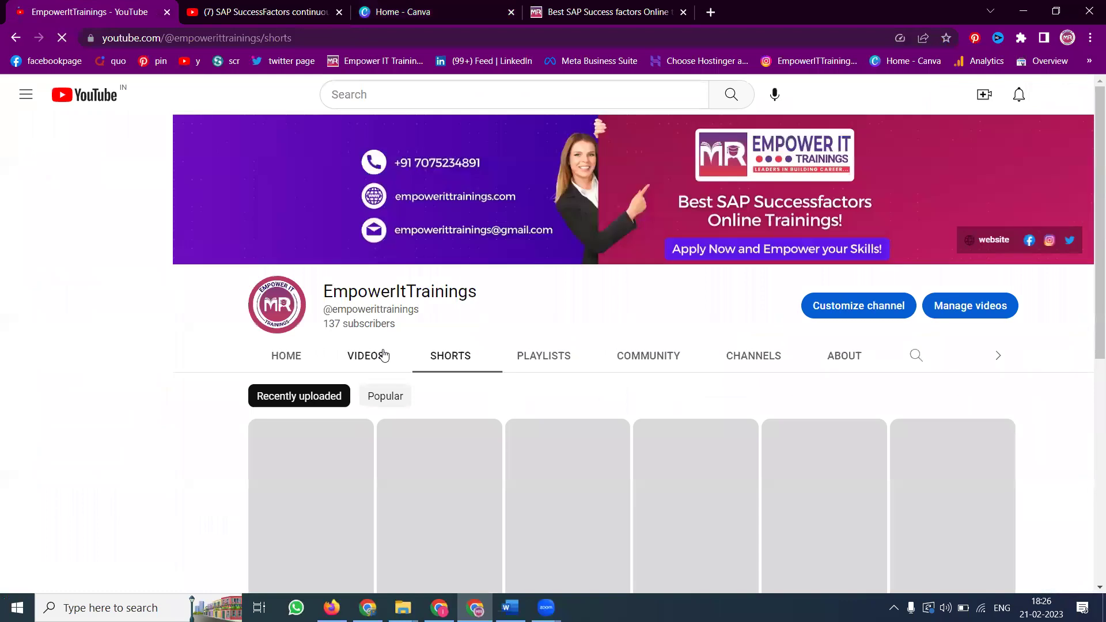
scroll(383, 356, down, 5)
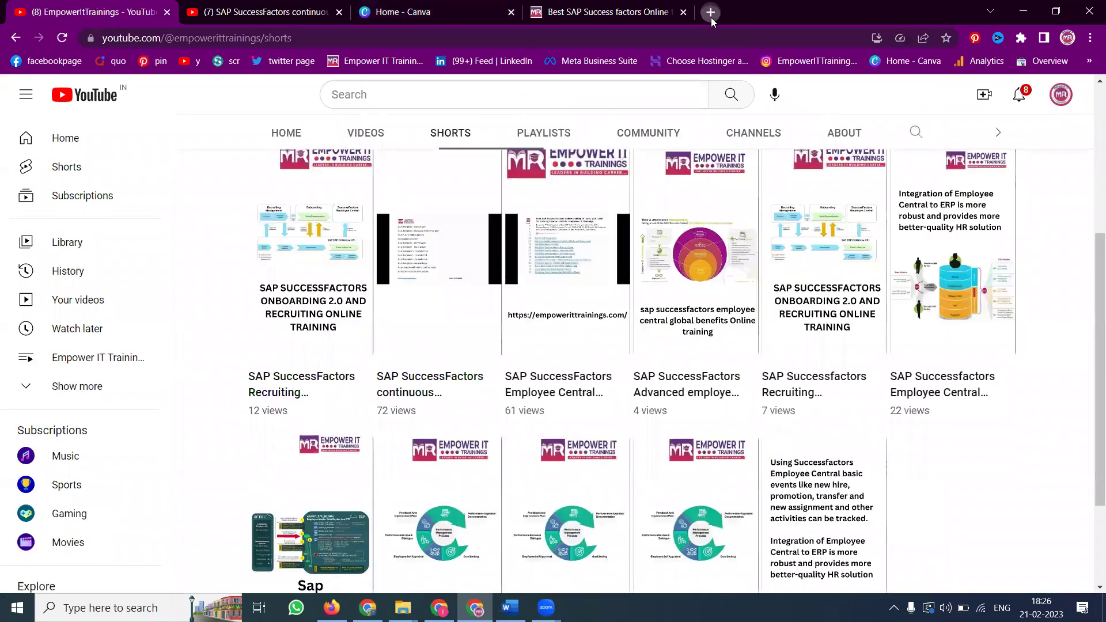
- Open vimeo.com in a new browser tab
click(711, 18)
text(vim)
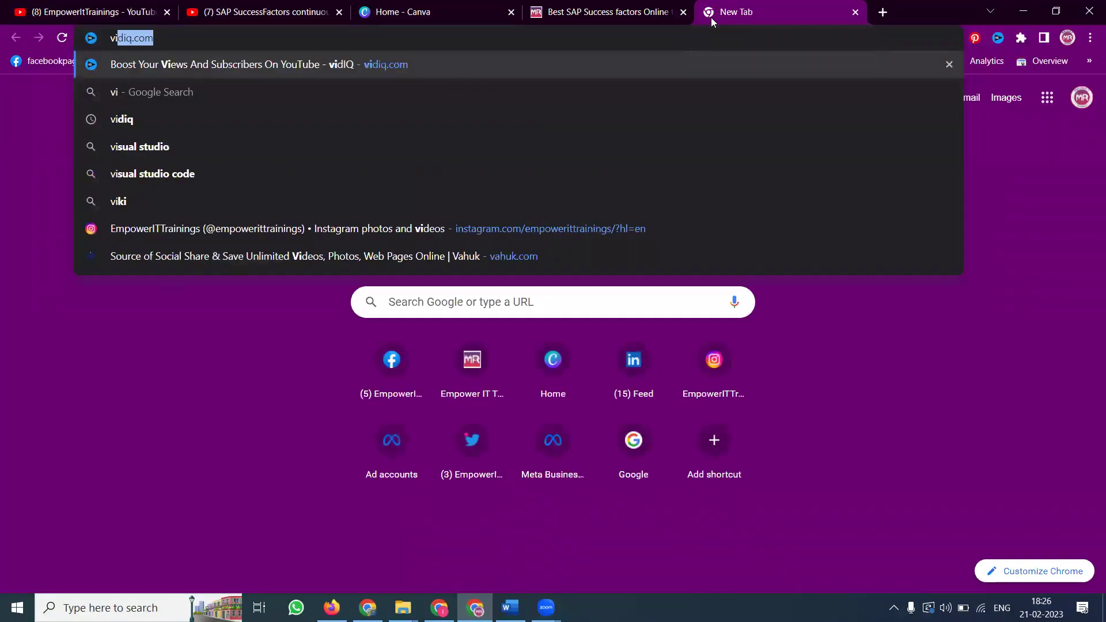
text(eo)
key(Return)
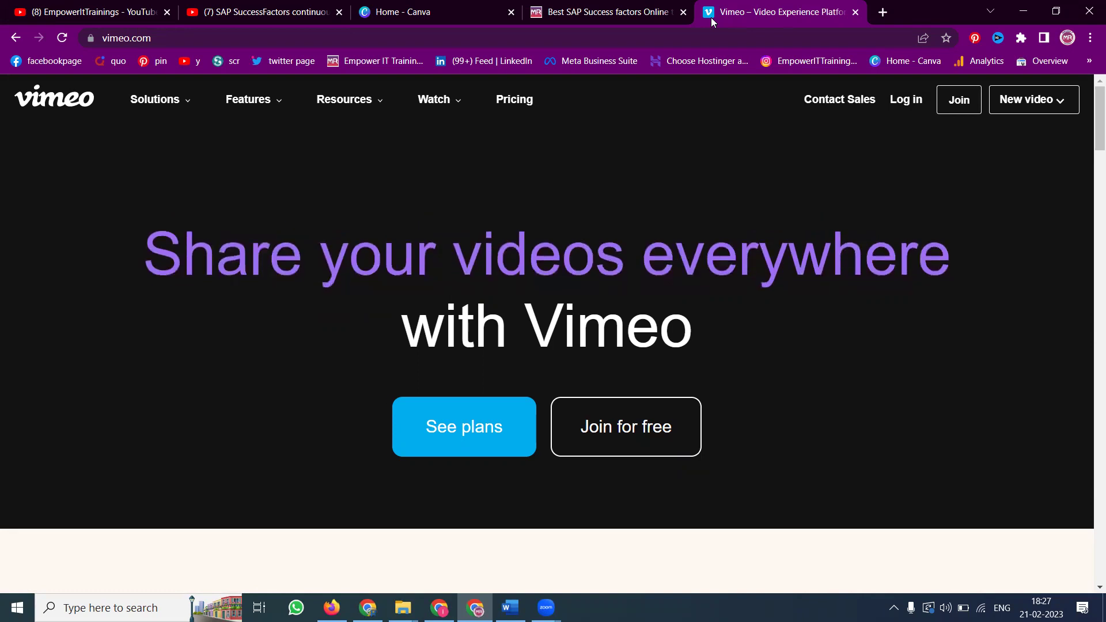
- Join Vimeo with Google using the EmpowerIT Trainings account
click(973, 105)
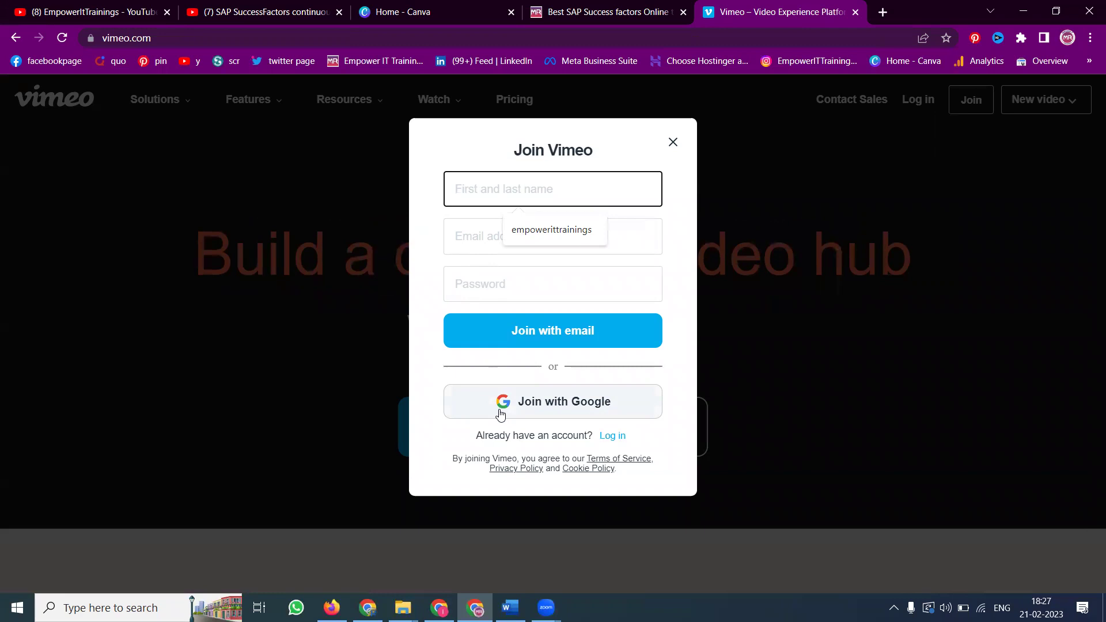
click(535, 404)
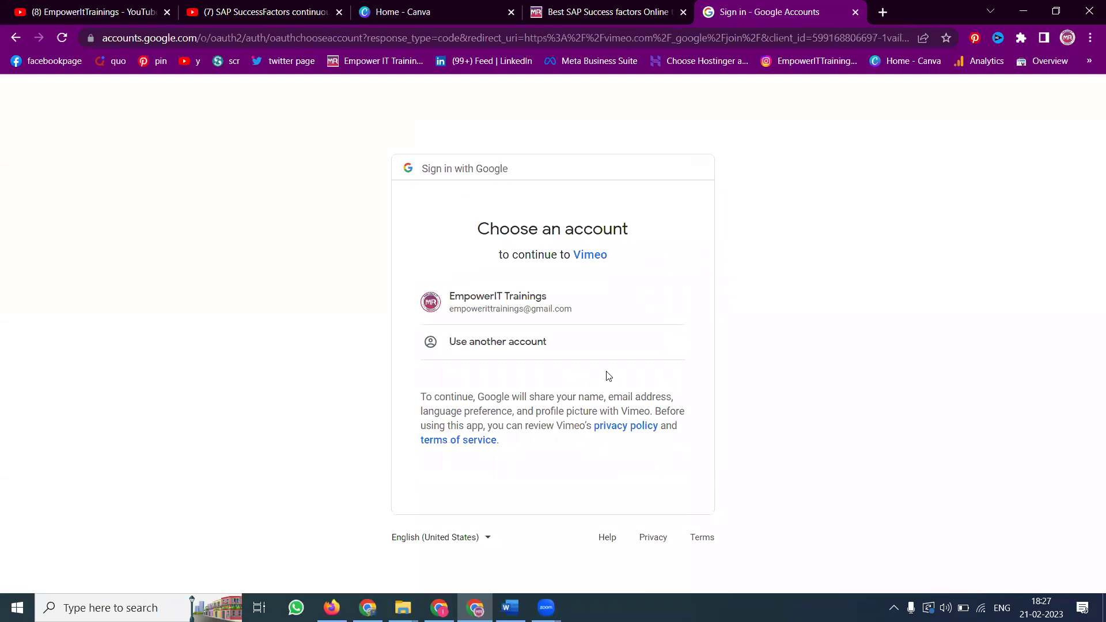
click(560, 308)
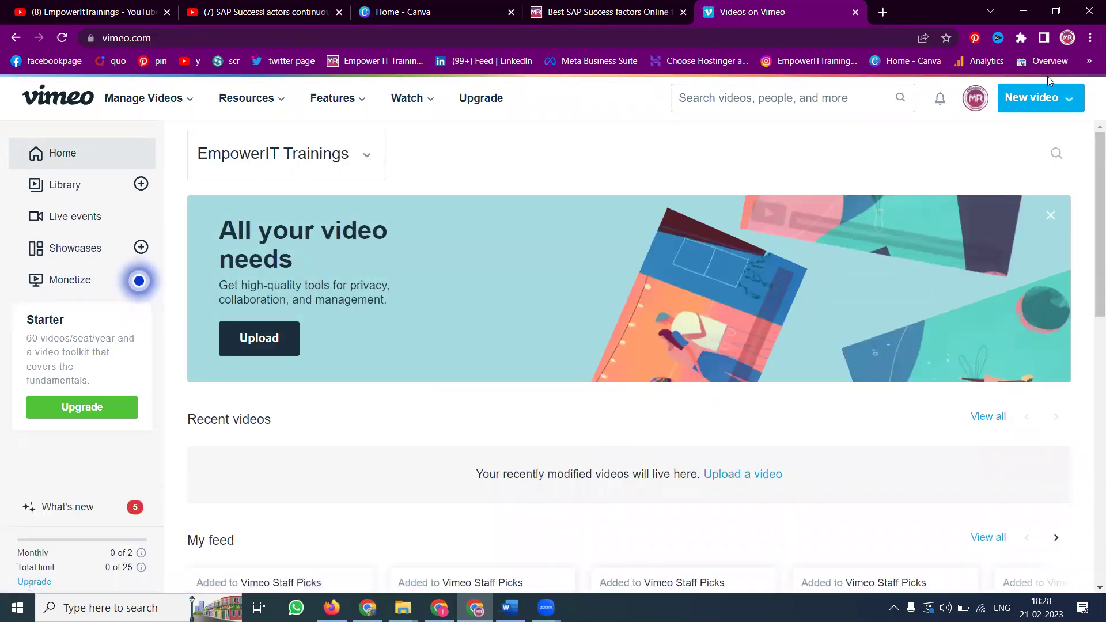
- View the new Vimeo profile, then open Edit profile and review the Bio and About fields
click(975, 98)
click(847, 152)
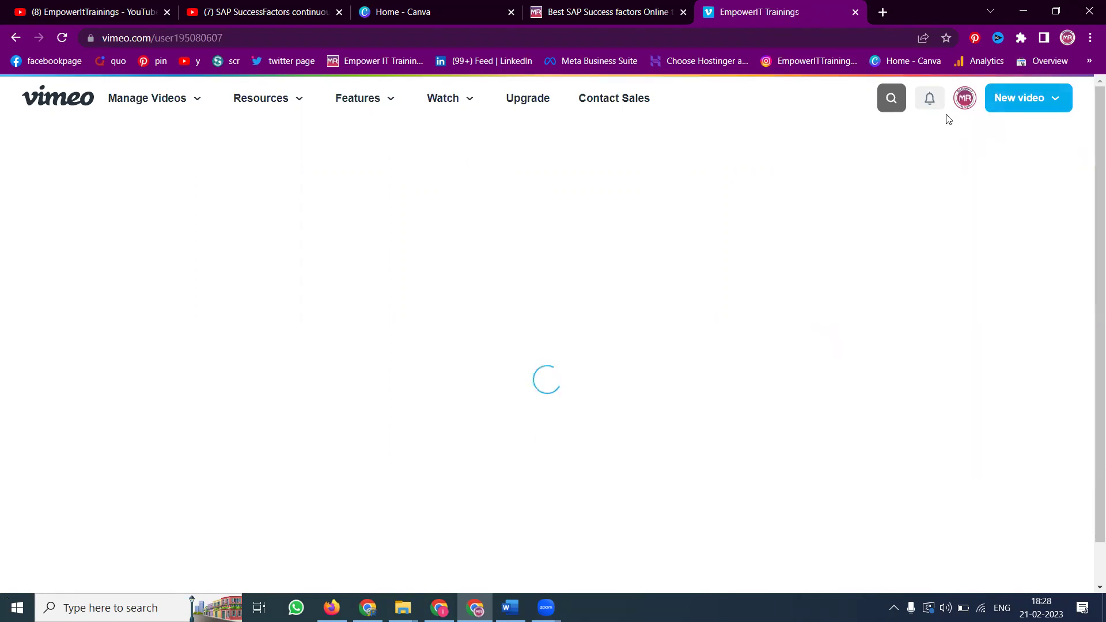
mouse_move(962, 99)
click(869, 156)
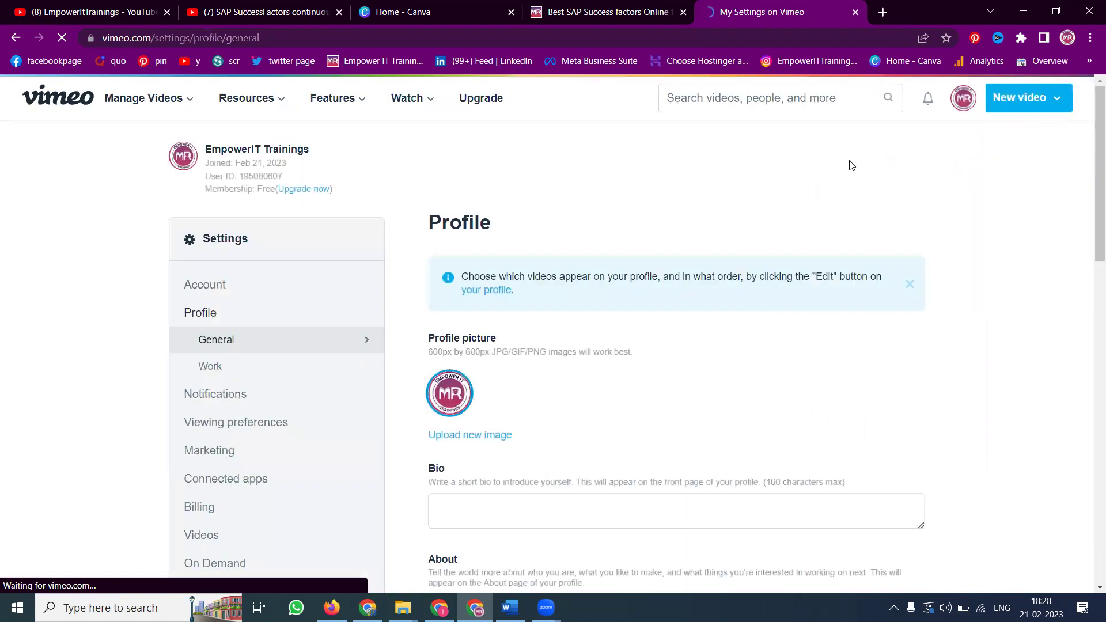
scroll(709, 217, down, 3)
click(484, 291)
click(484, 387)
scroll(486, 392, down, 4)
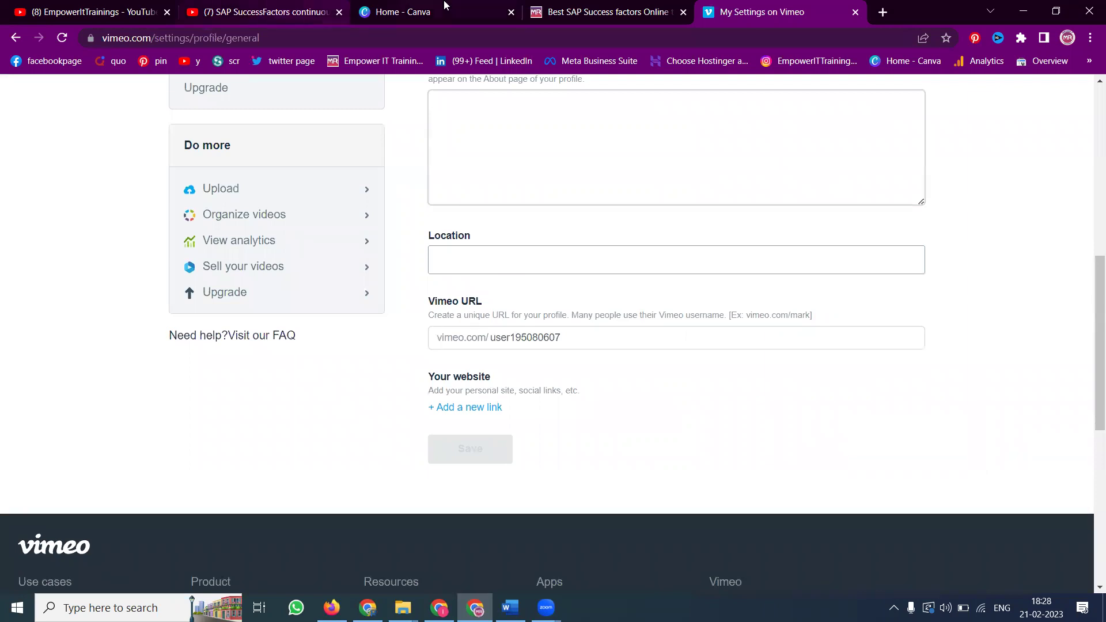
click(537, 5)
- Set the Vimeo profile URL to vimeo.com/empowerittrainings
double_click(185, 38)
key(ctrl+c)
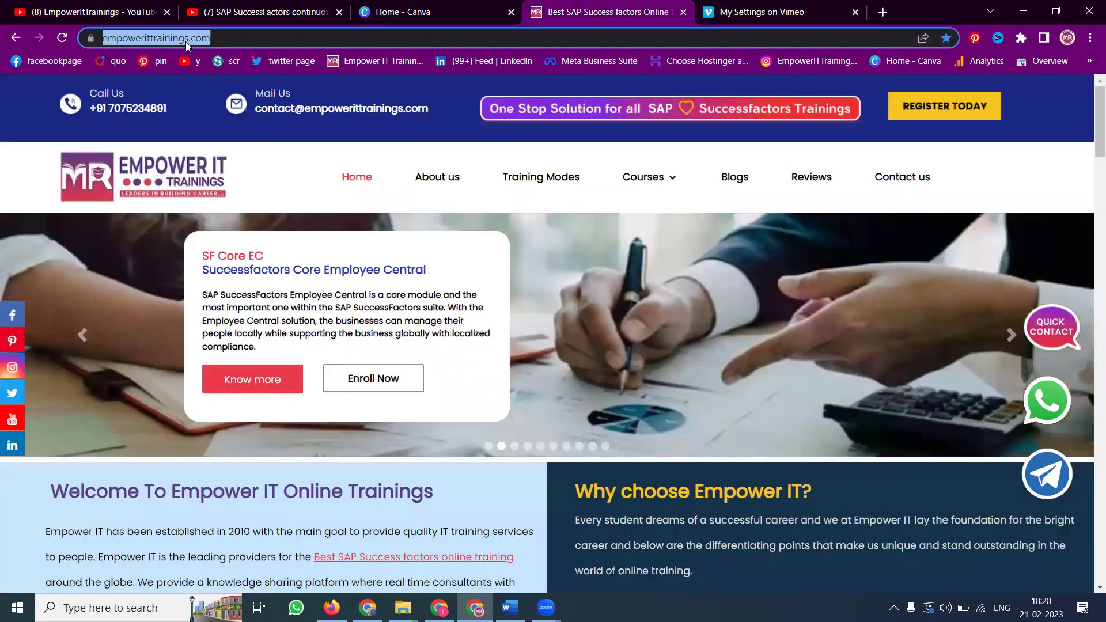
click(754, 11)
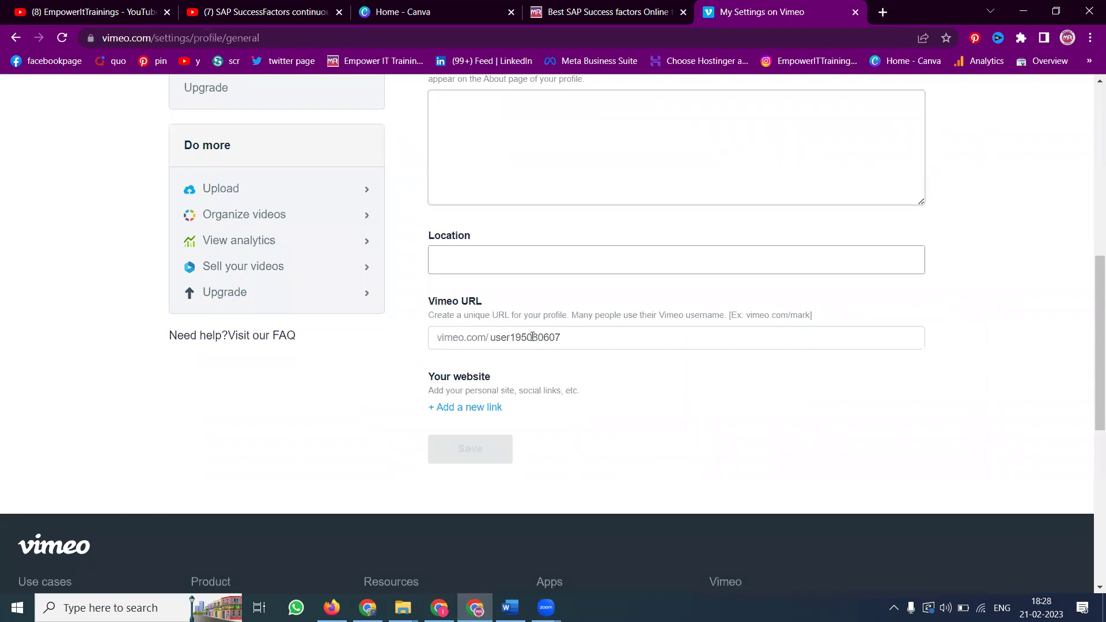
double_click(532, 336)
key(ctrl+v)
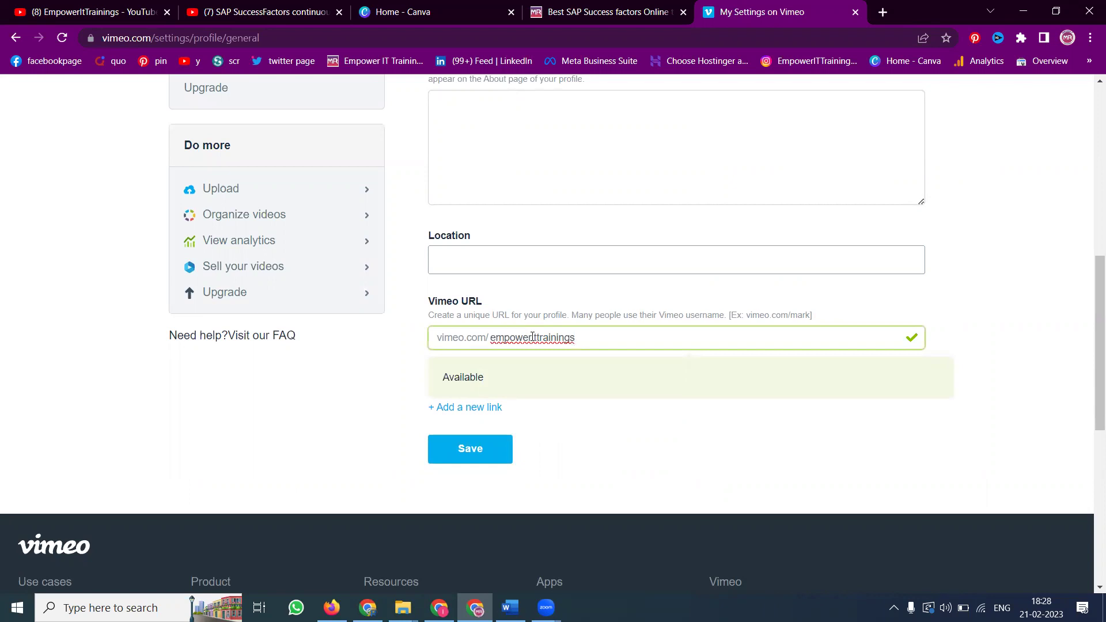
- Set the profile location to New York, NY, USA and start adding a website link
click(523, 260)
text(unit)
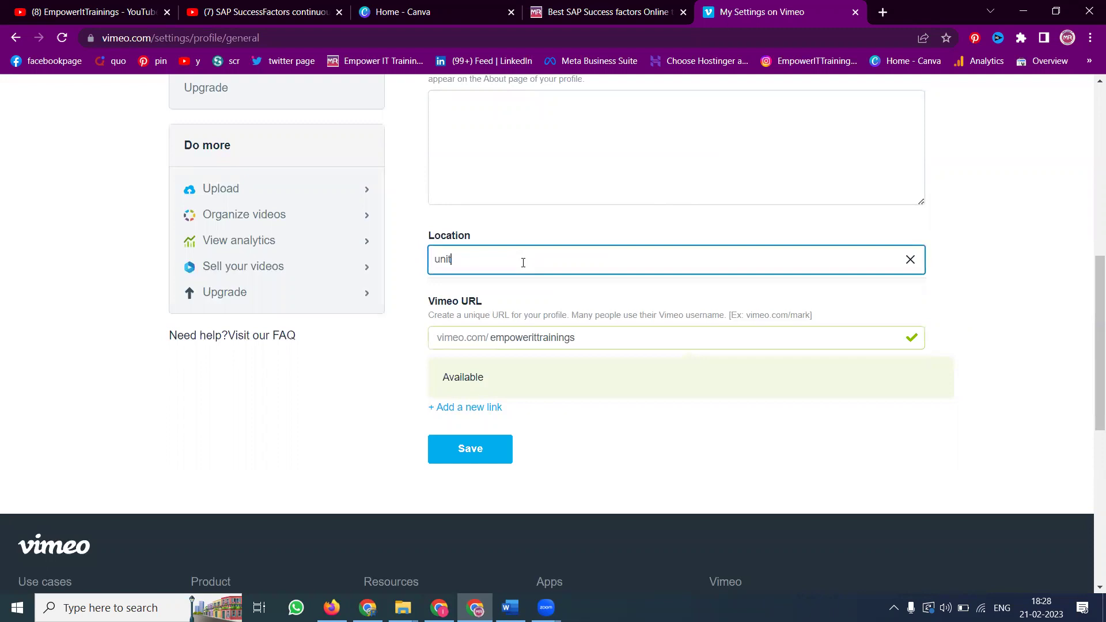
text(ed states)
key(BackSpace)
key(BackSpace)
key(BackSpace)
key(BackSpace)
key(BackSpace)
key(BackSpace)
key(BackSpace)
key(BackSpace)
key(BackSpace)
key(BackSpace)
key(BackSpace)
key(BackSpace)
key(BackSpace)
text(hyder)
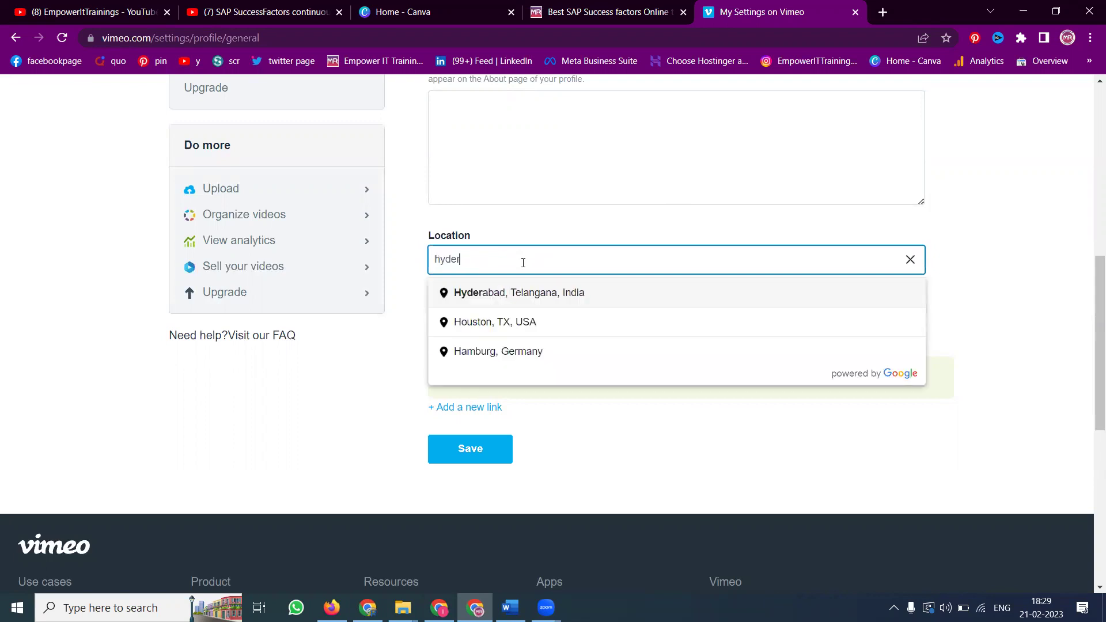
click(523, 289)
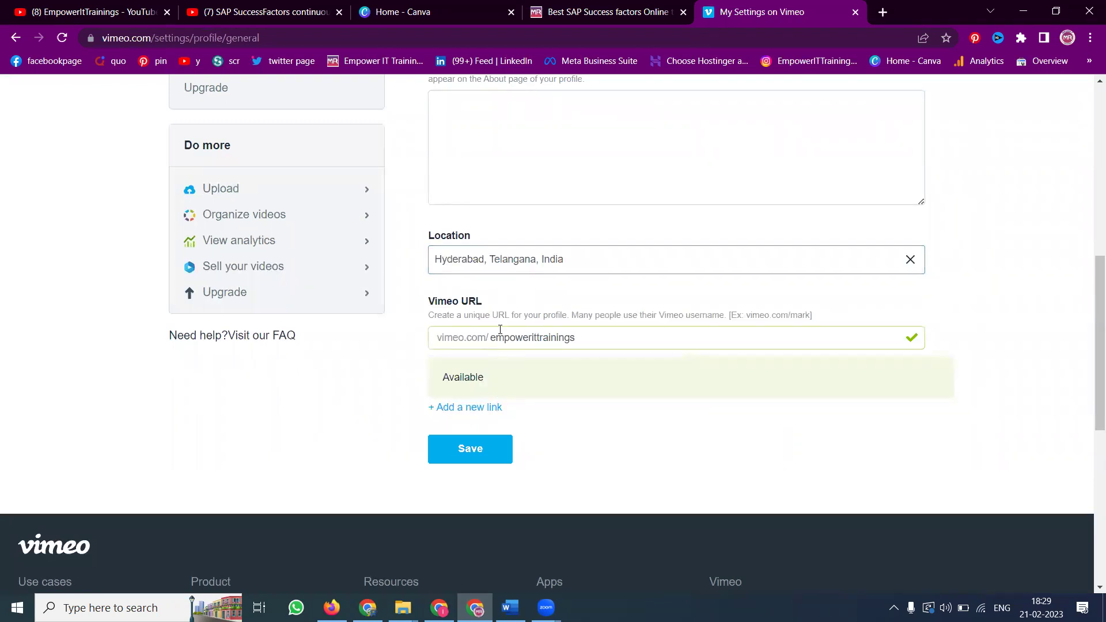
triple_click(493, 260)
text(new york)
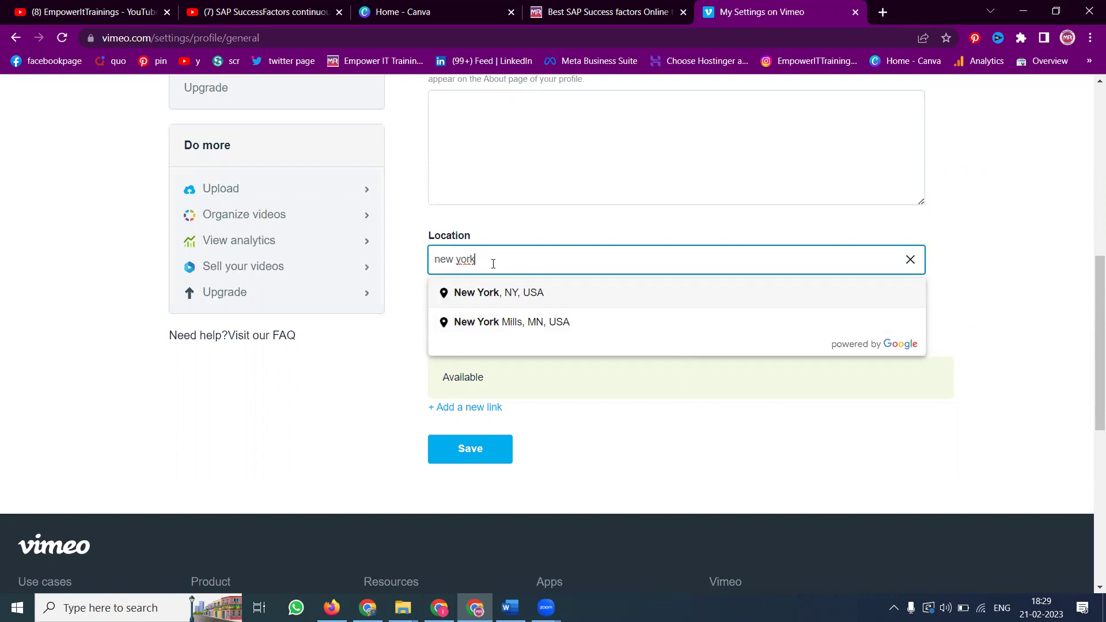
click(486, 293)
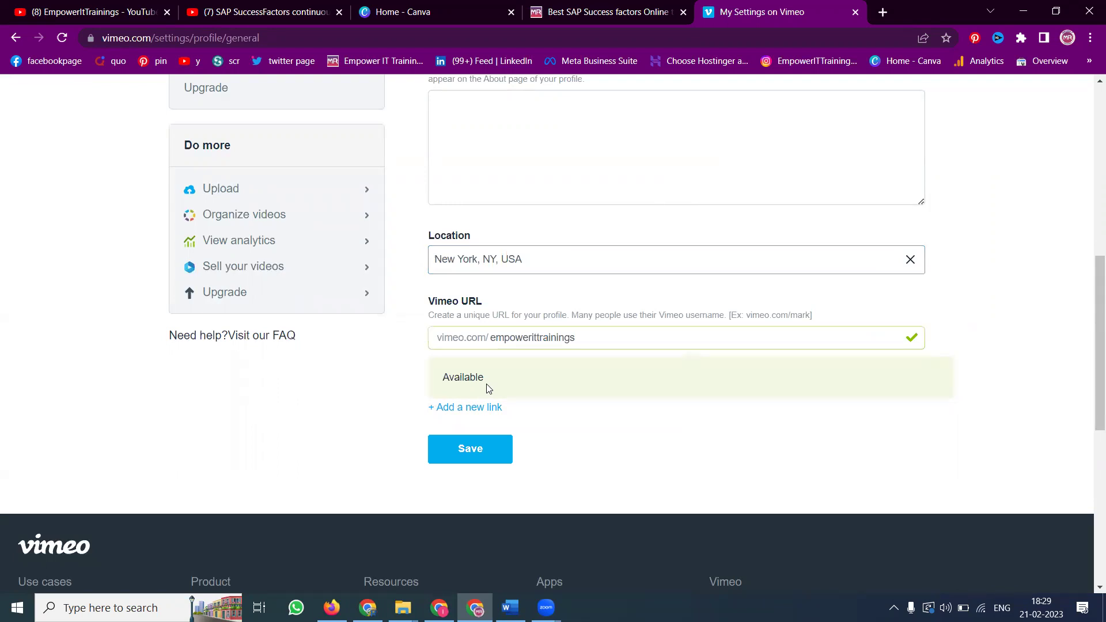
click(464, 407)
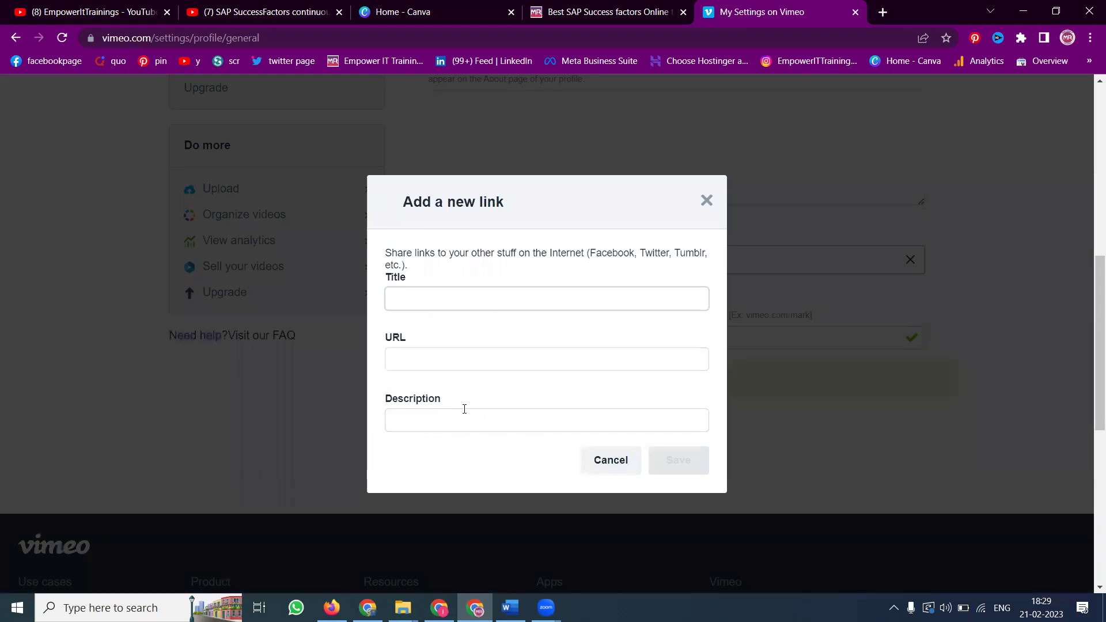
text(SAp)
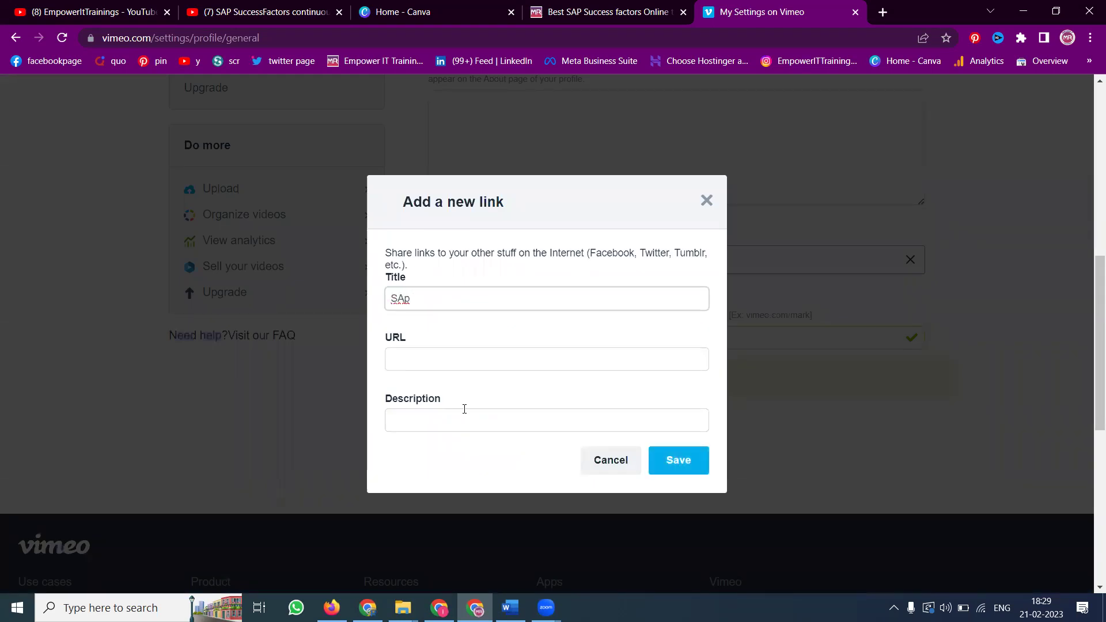
key(BackSpace)
text(P SF Training)
click(599, 11)
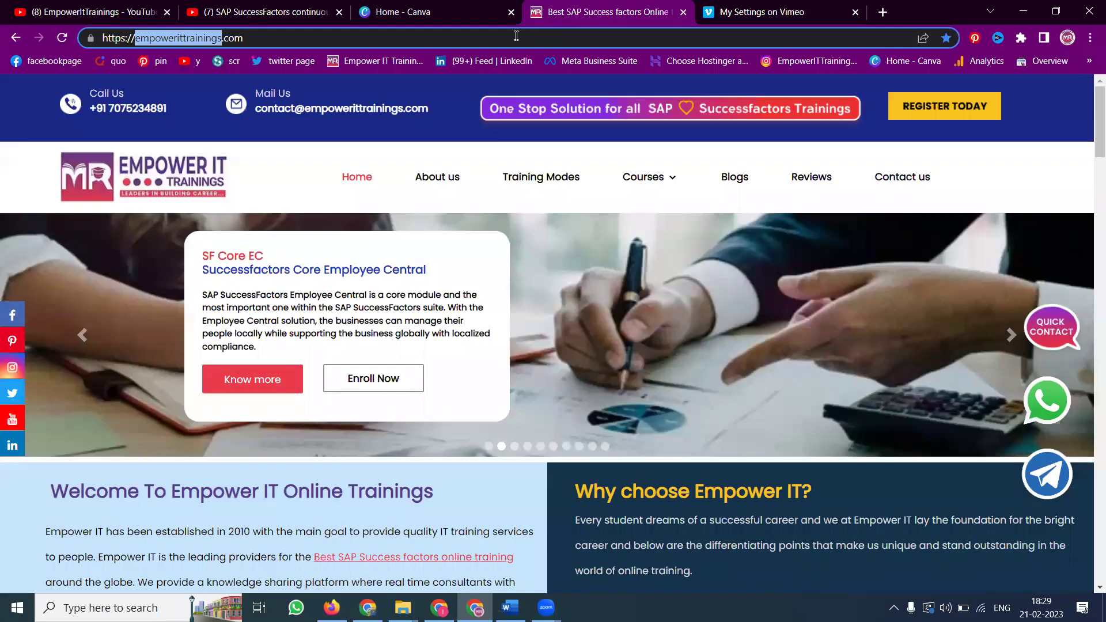
key(ctrl+Tab)
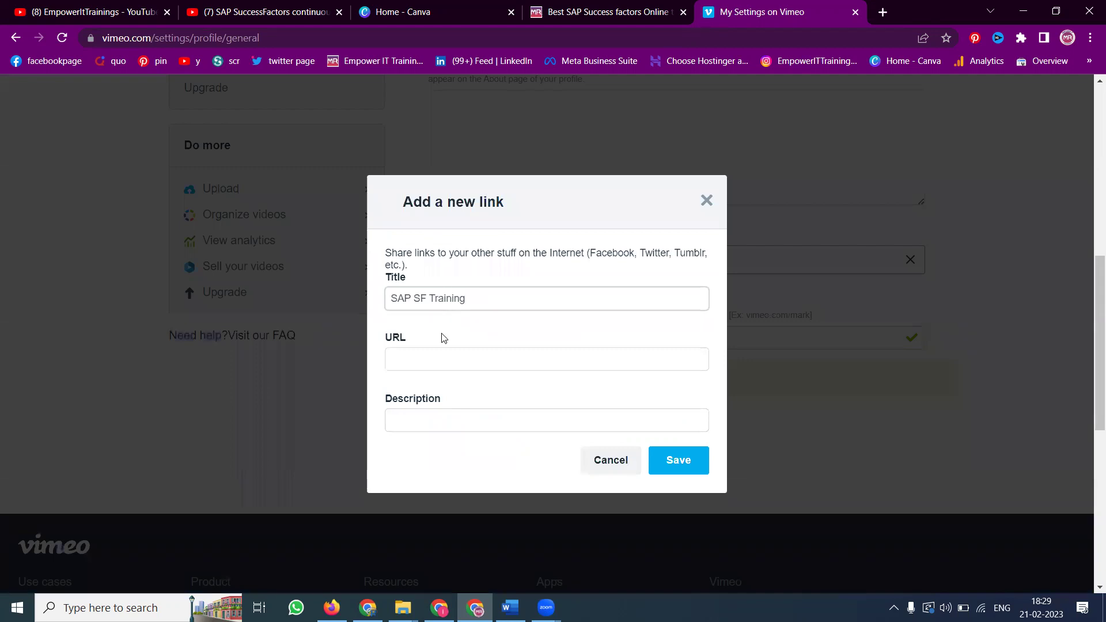
click(441, 359)
text(https://empowerittrainings.com)
- Paste the site's meta description into the link Description and save; it's rejected as over 256 characters
click(589, 8)
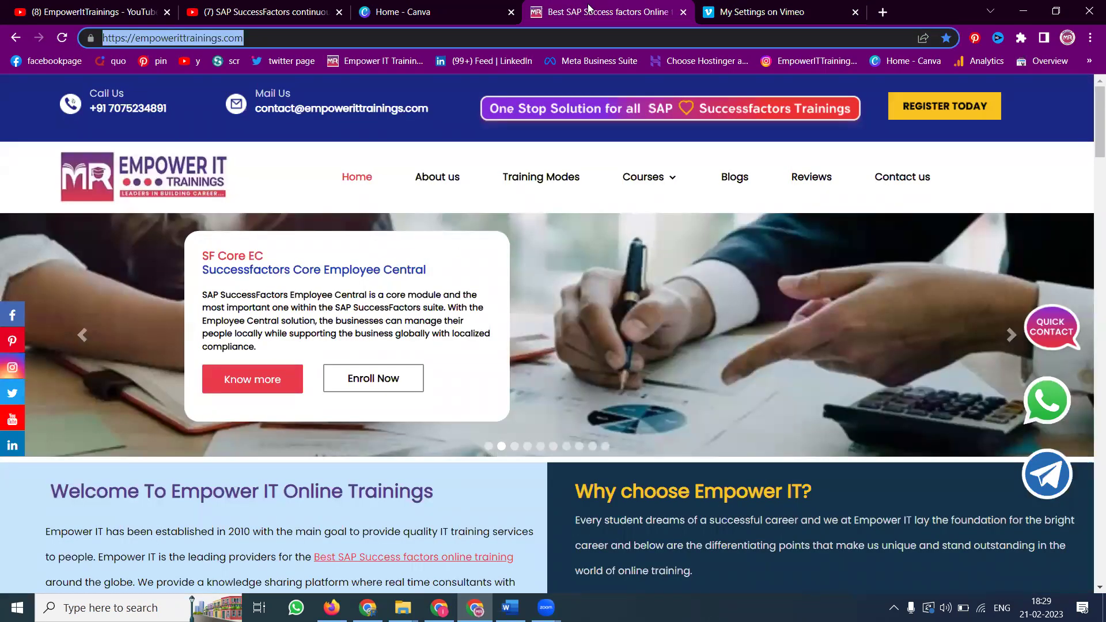
key(ctrl+u)
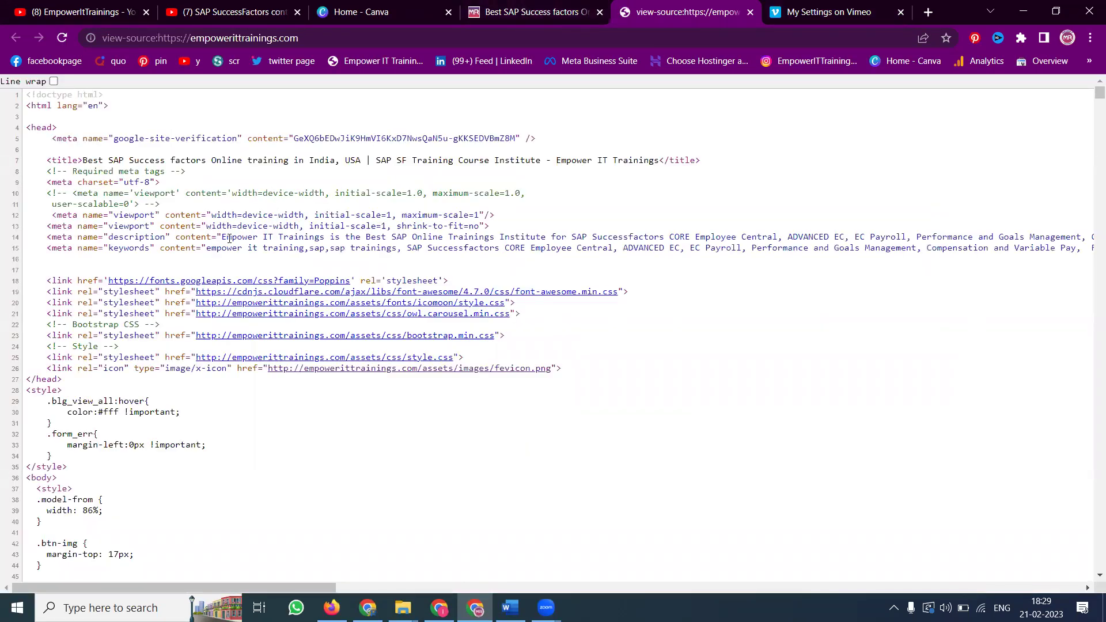
drag(222, 237, 1070, 241)
click(853, 13)
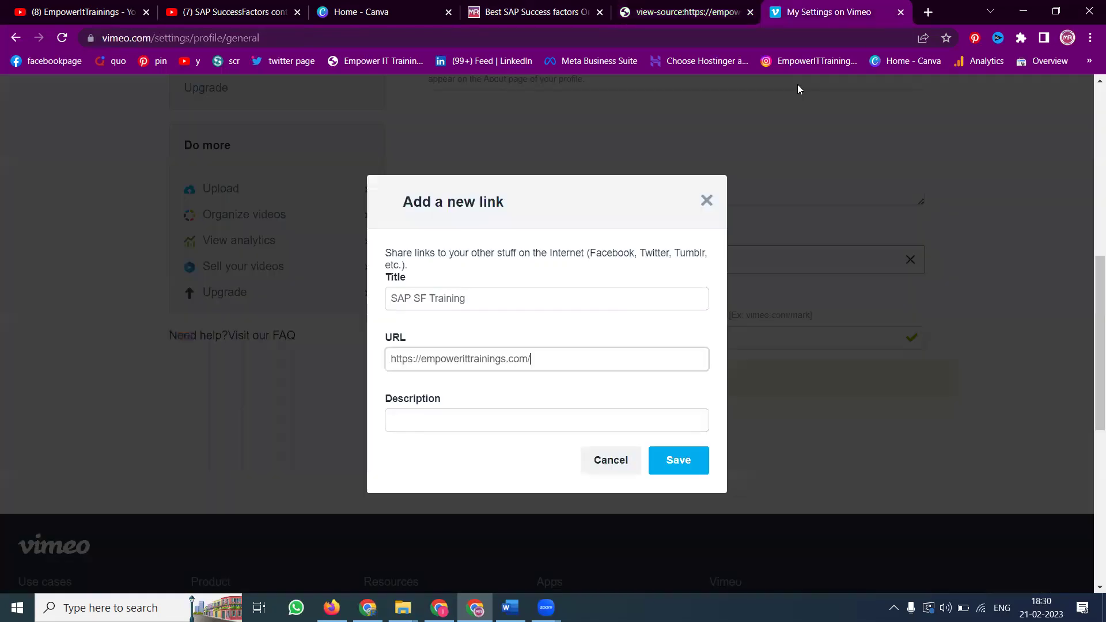
click(508, 418)
key(ctrl+v)
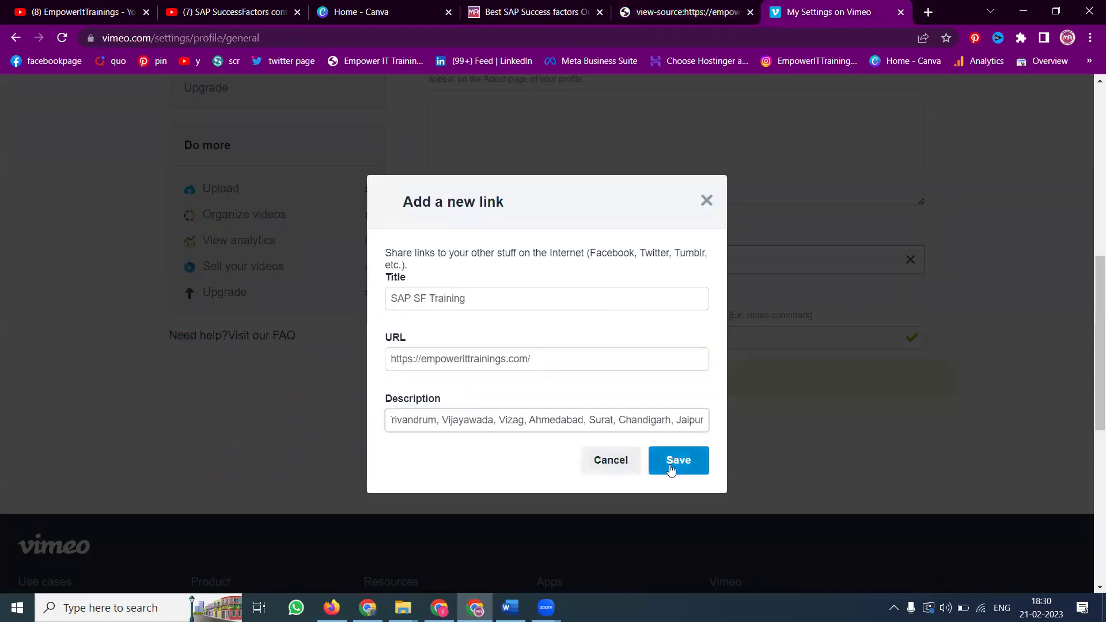
click(674, 460)
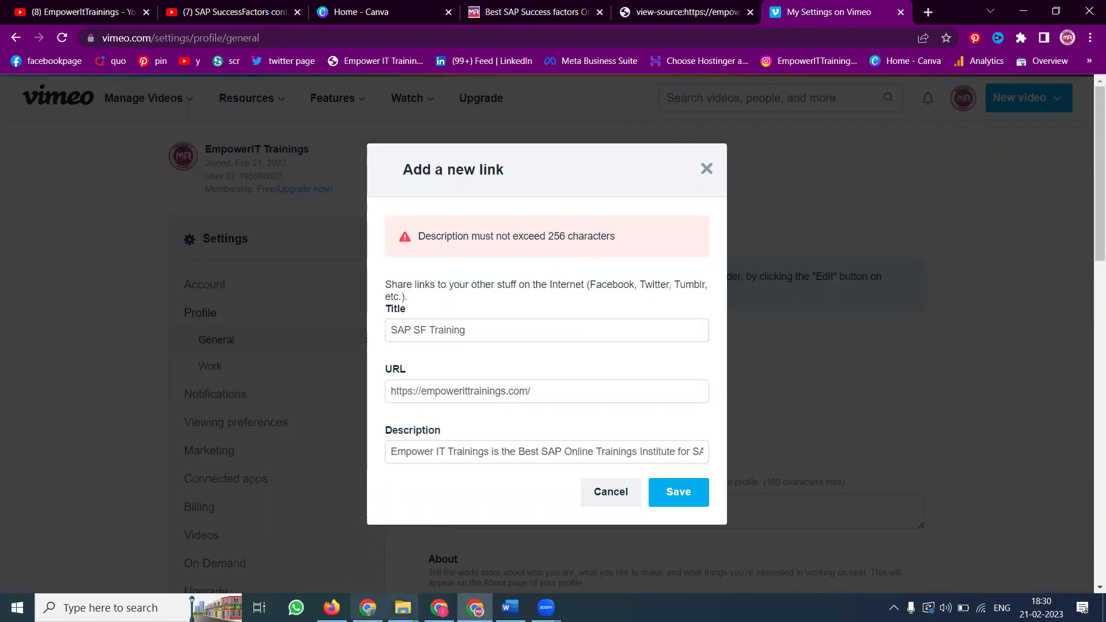
click(403, 607)
- Open the smo content document from the empowerittrainings folder on Projects (F:)
click(509, 564)
double_click(323, 217)
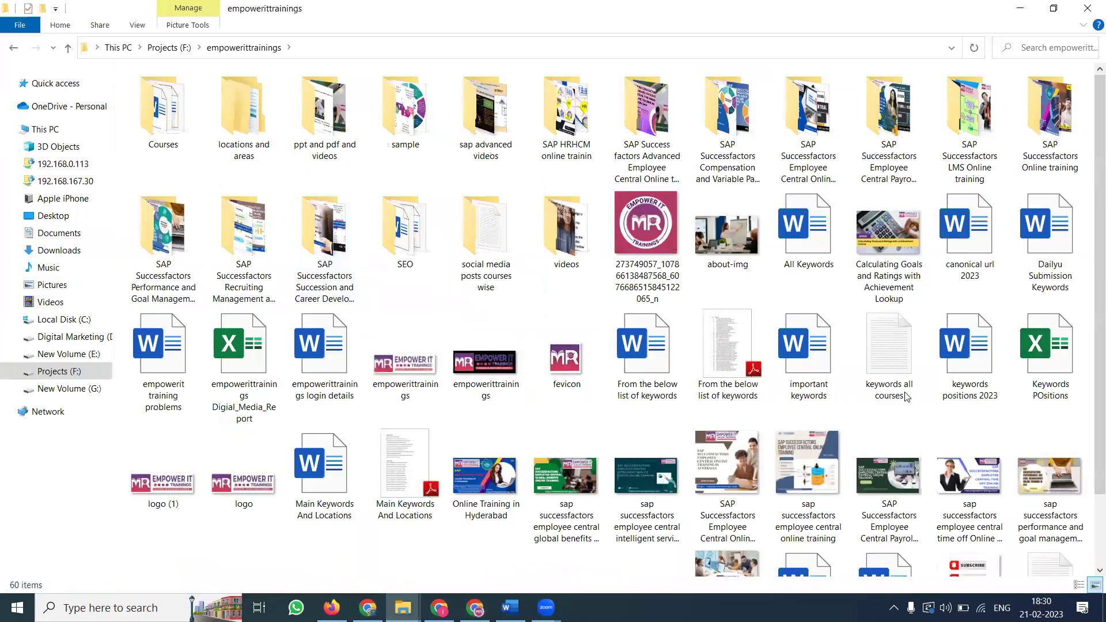
scroll(906, 397, down, 2)
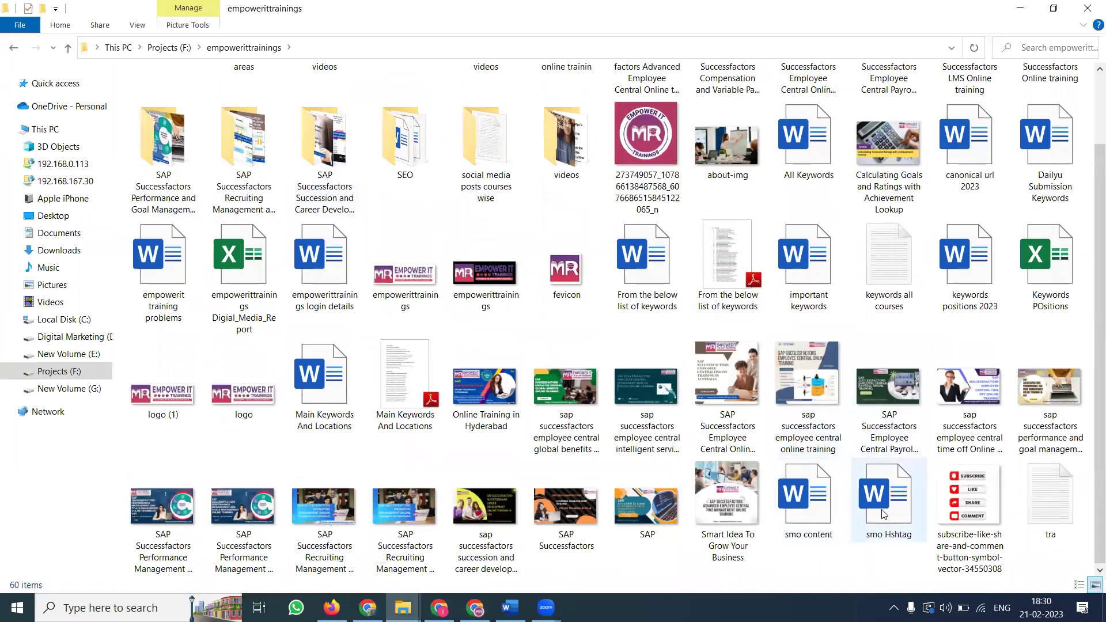
double_click(822, 506)
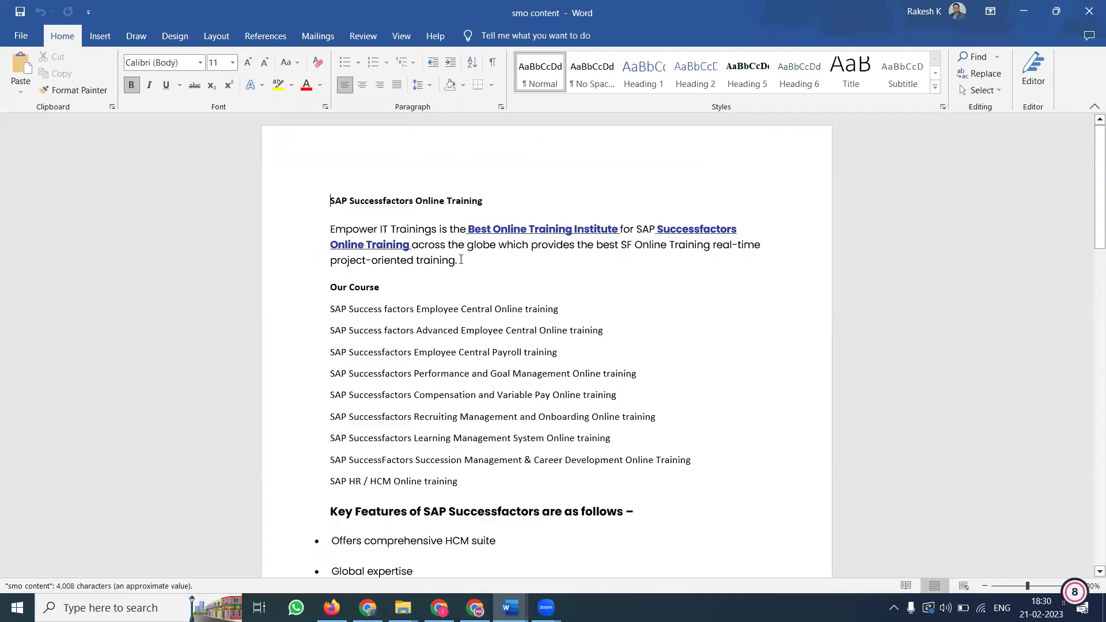
- Replace the link description with the document's opening Empower IT Trainings paragraph
drag(458, 260, 331, 230)
key(alt+Tab)
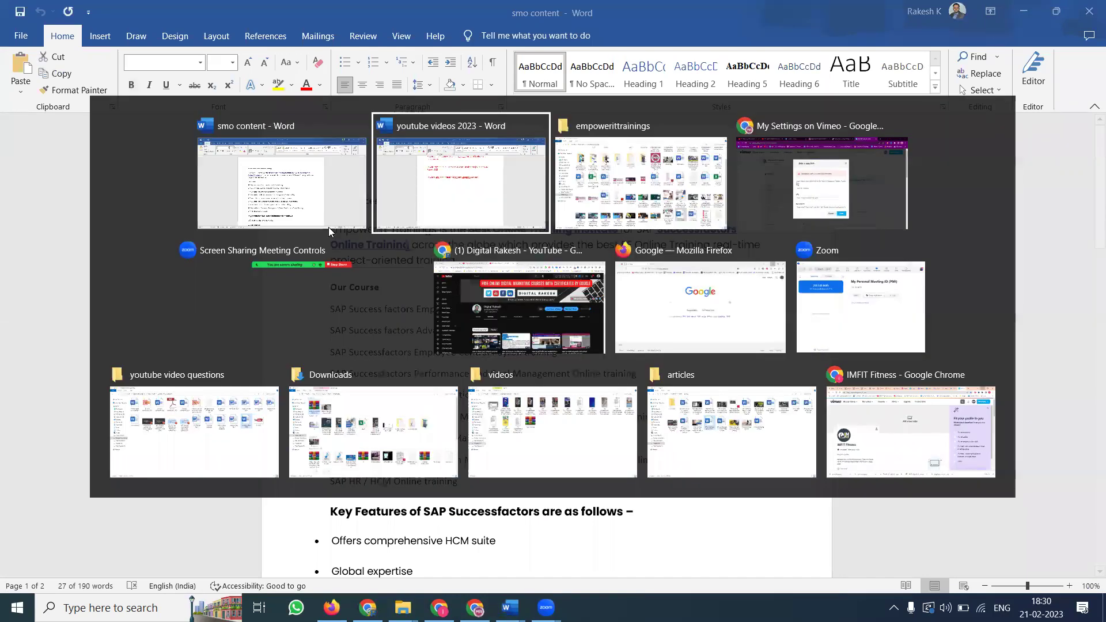
key(alt+Tab)
key(alt+Tab)
key(ctrl+a)
key(ctrl+v)
- Save the SAP SF Training link to the profile
click(524, 487)
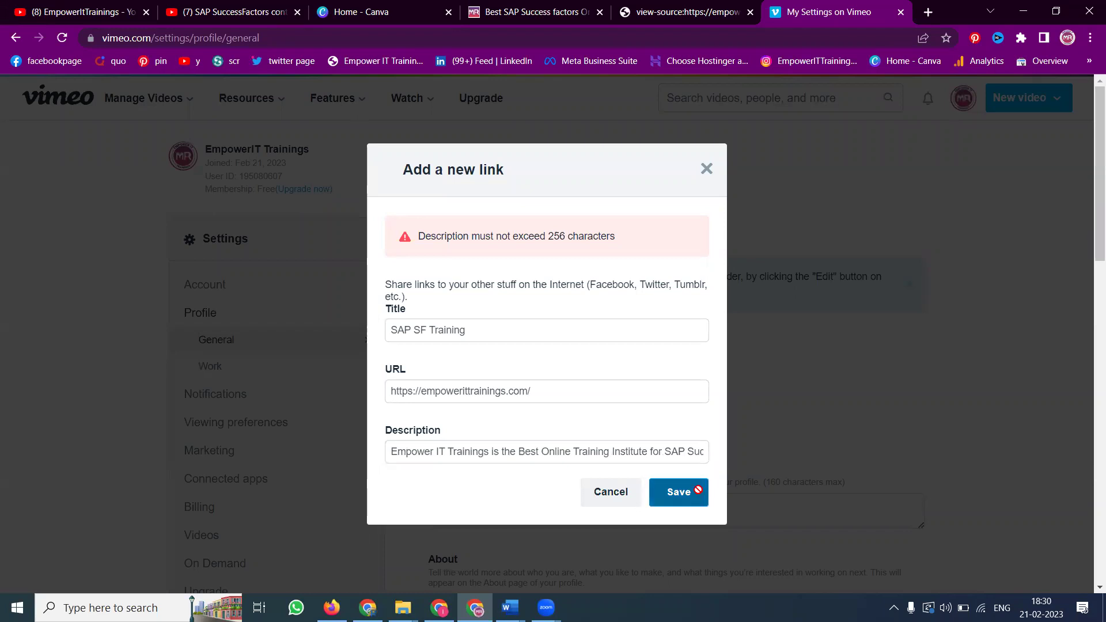
click(698, 493)
scroll(811, 341, down, 6)
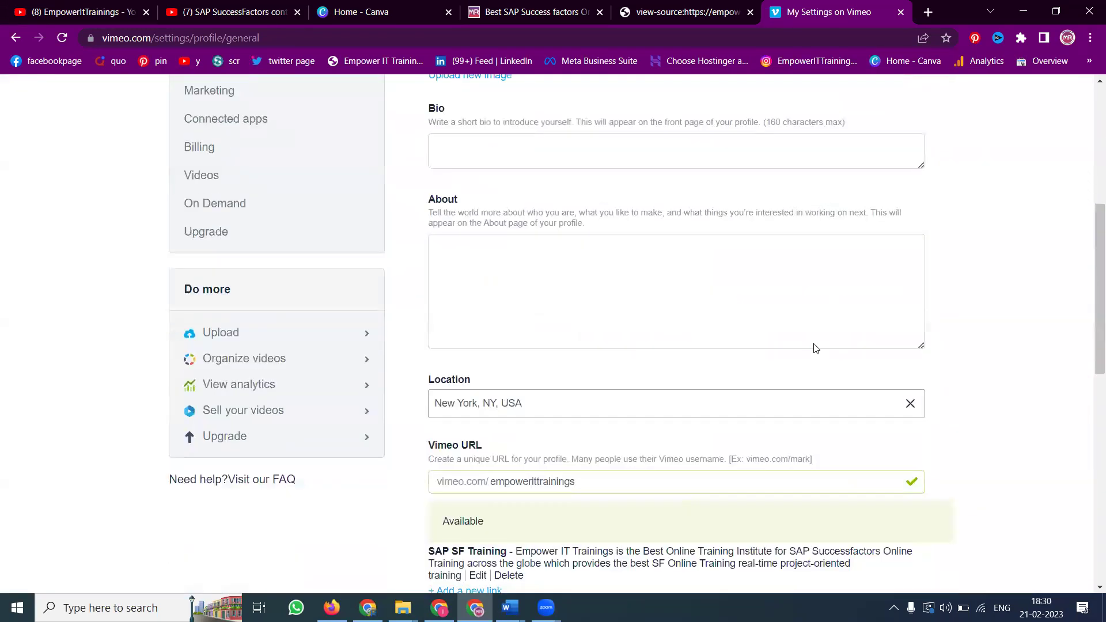
- Paste the intro and course list from smo content into the About field
click(510, 607)
click(542, 544)
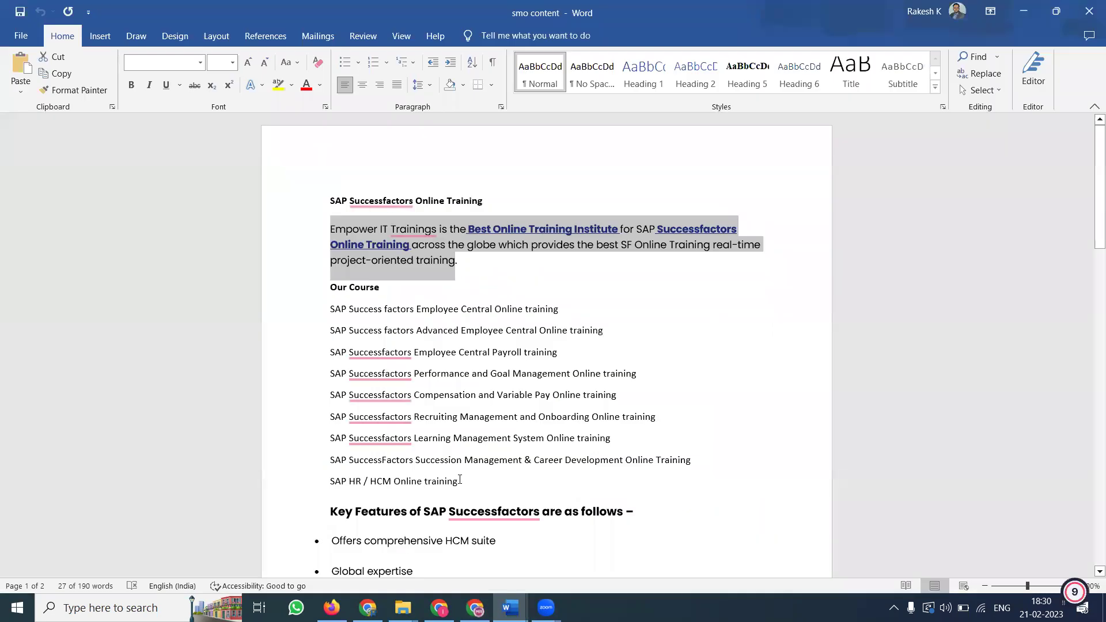
drag(473, 471, 314, 239)
key(ctrl+c)
key(alt+Tab)
click(558, 316)
key(ctrl+v)
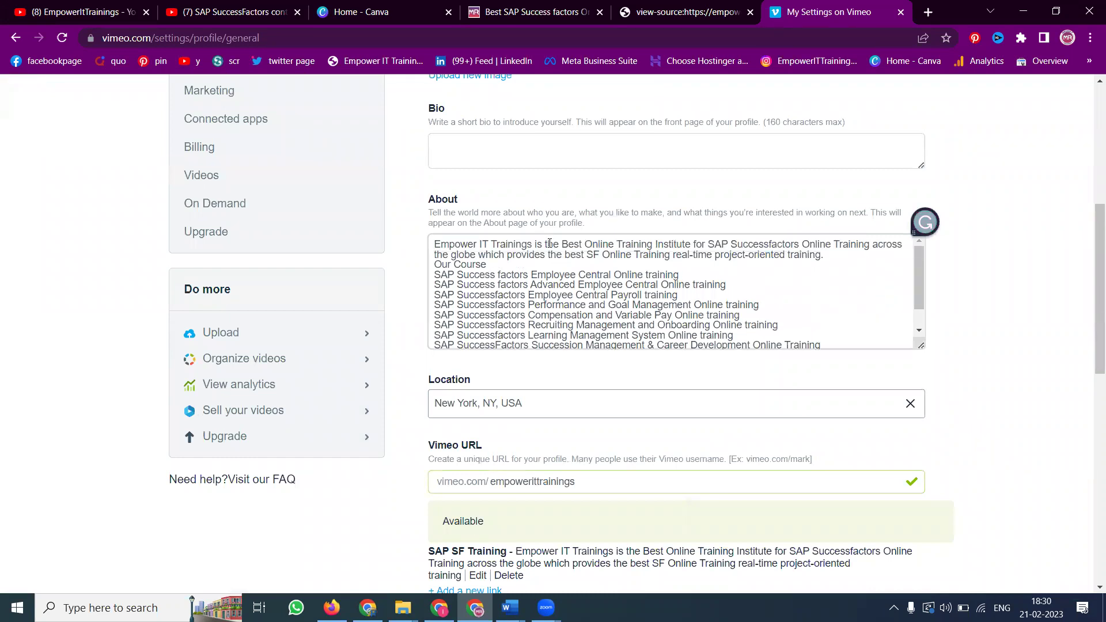
- Copy the first About paragraph into Bio and save the profile settings
triple_click(550, 245)
key(ctrl+c)
click(546, 166)
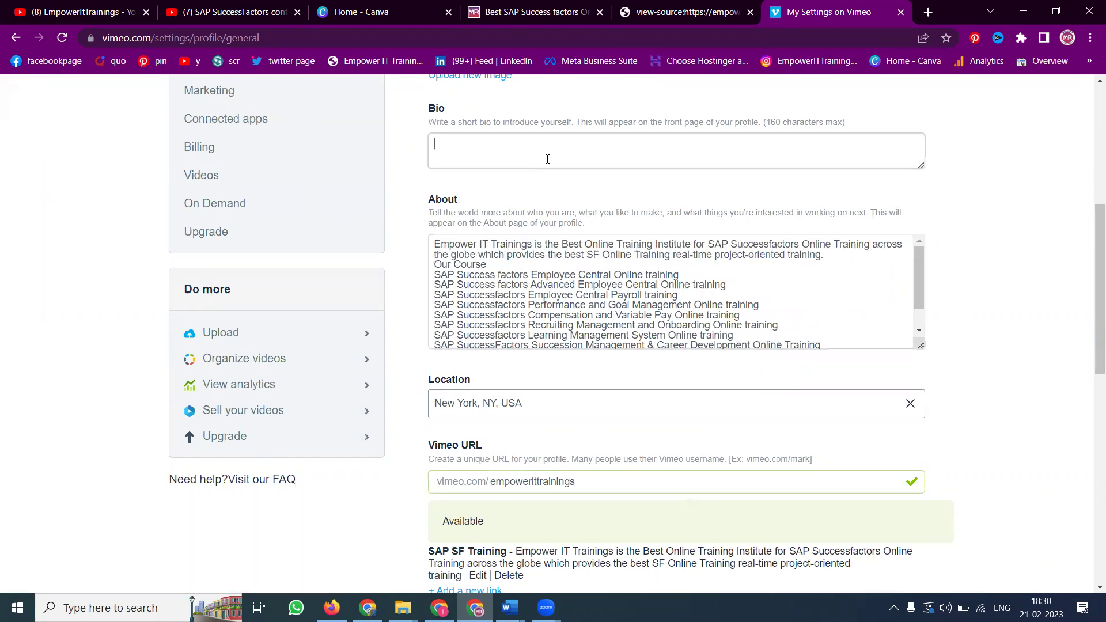
key(ctrl+v)
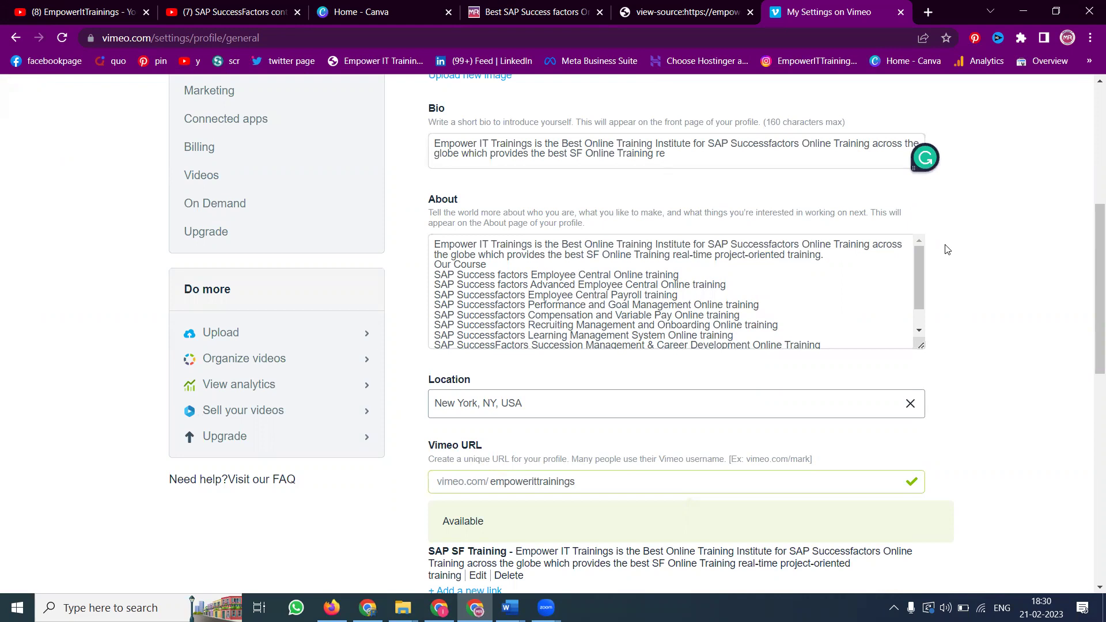
scroll(946, 248, down, 6)
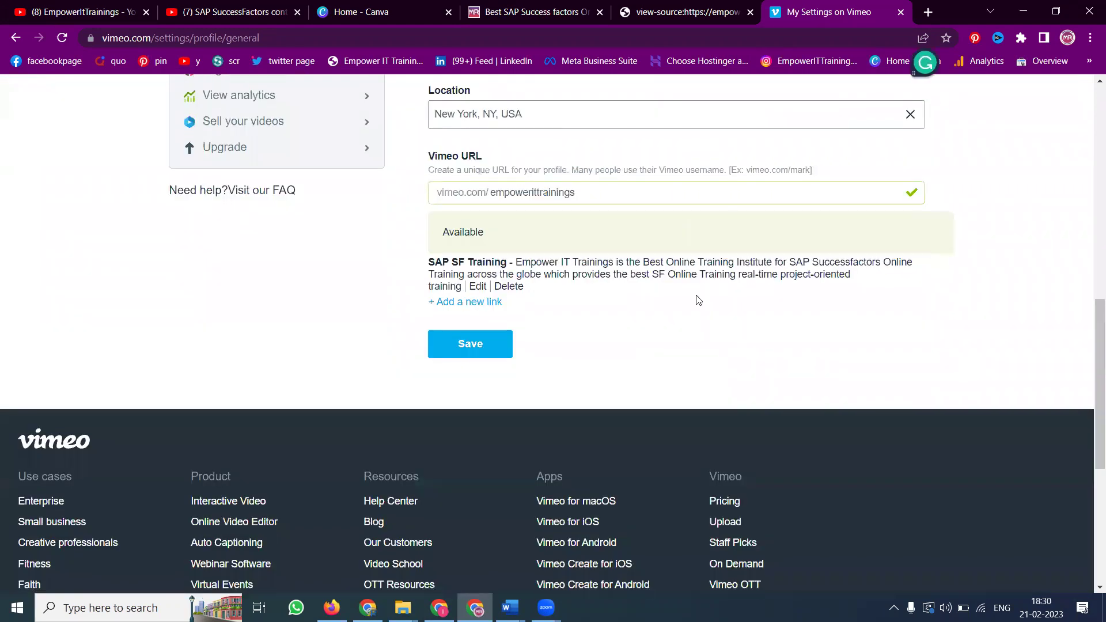
click(484, 283)
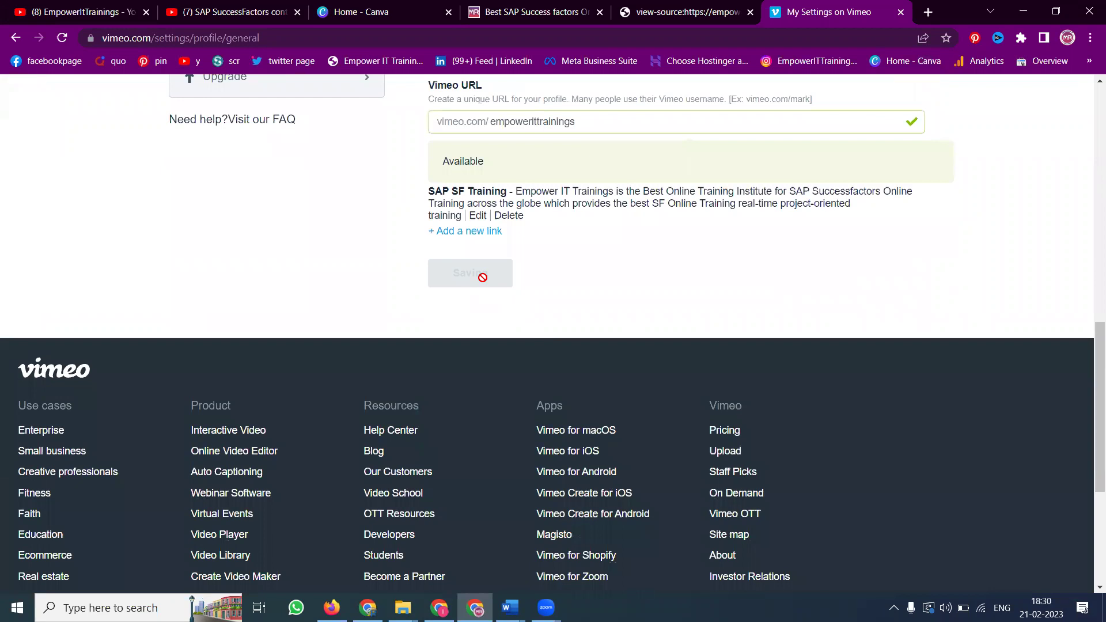
scroll(484, 278, down, 3)
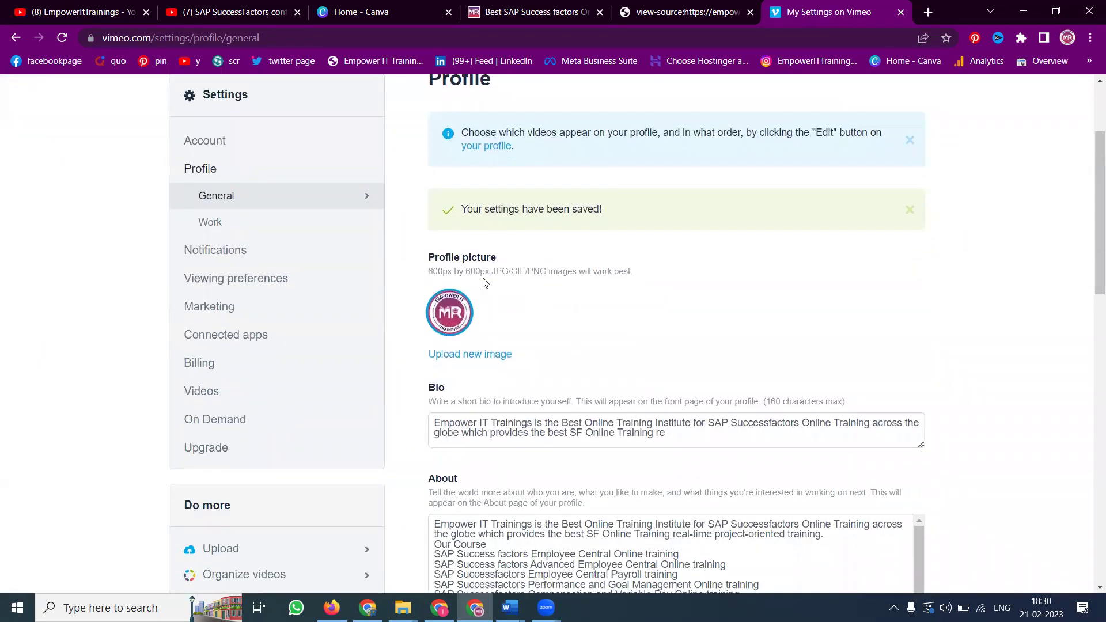
scroll(484, 283, down, 10)
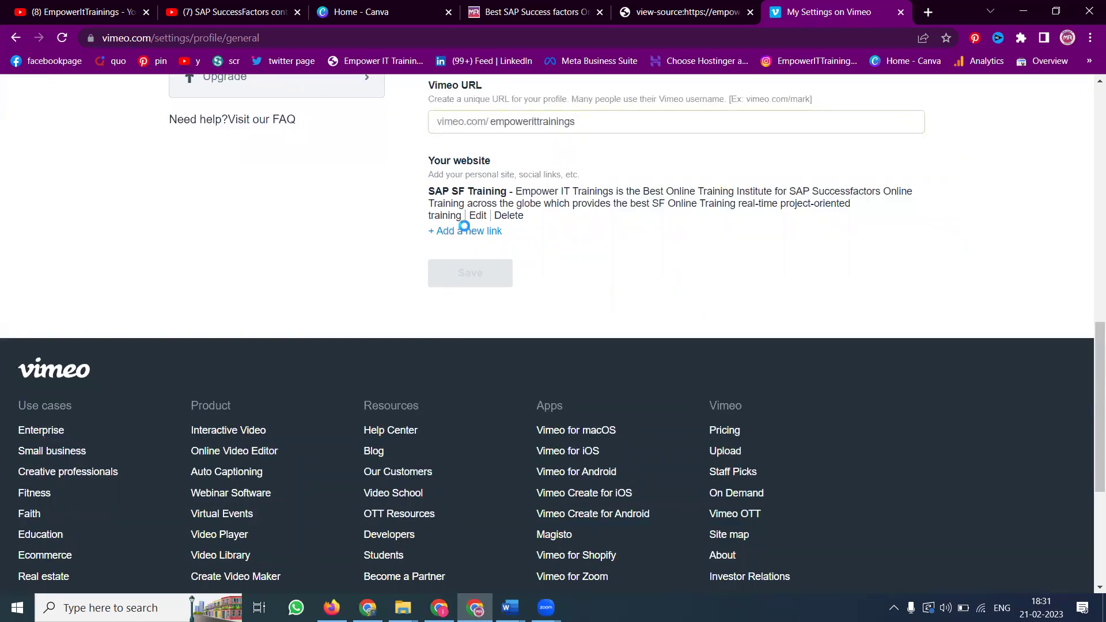
- Add a new link titled 'SAp SF Core EC' with the SF Core EC course page URL
click(461, 231)
click(536, 12)
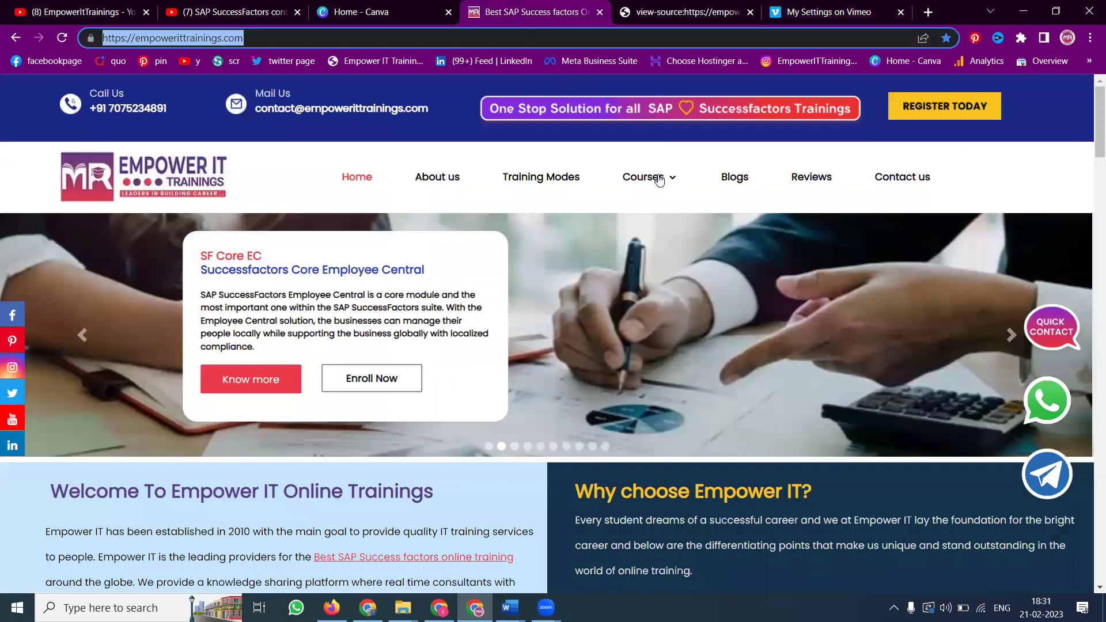
mouse_move(648, 178)
click(655, 244)
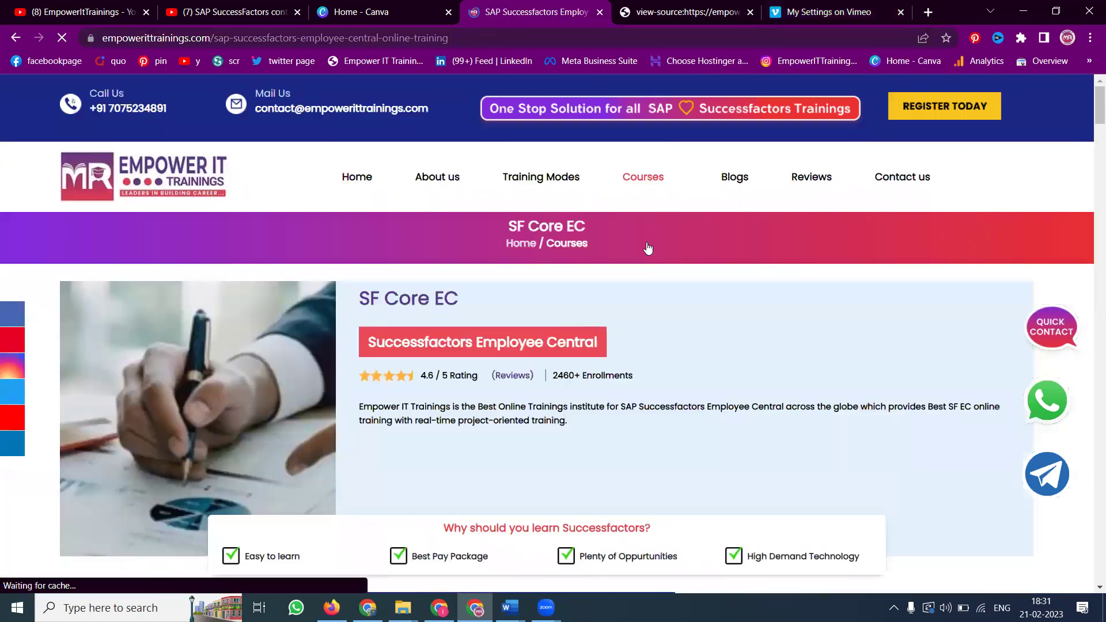
triple_click(433, 300)
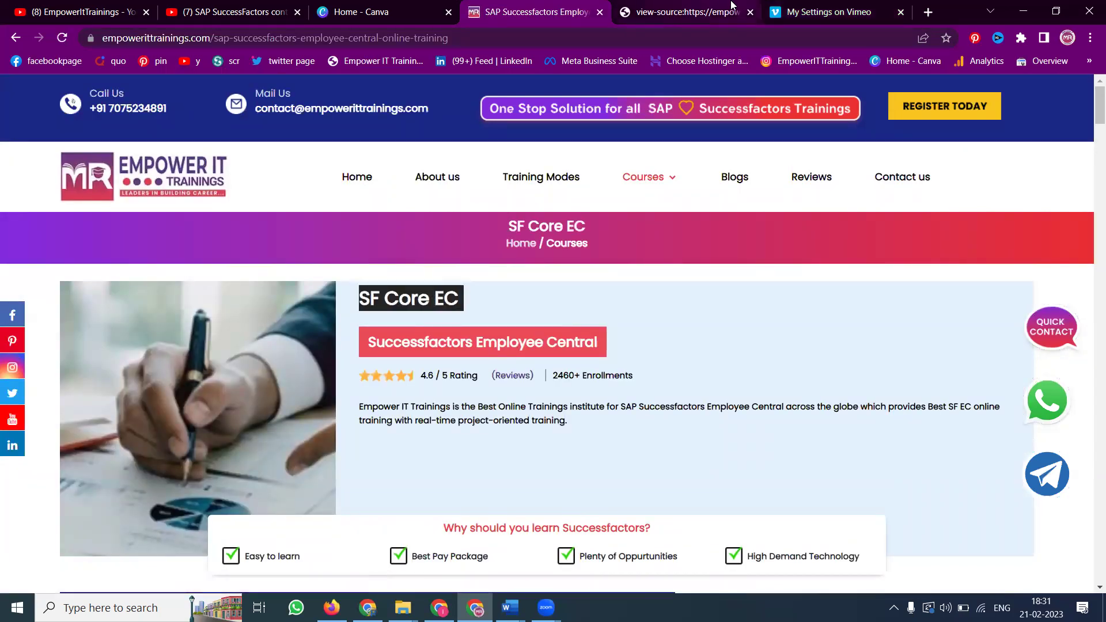
click(829, 12)
text(SAp SF Core EC)
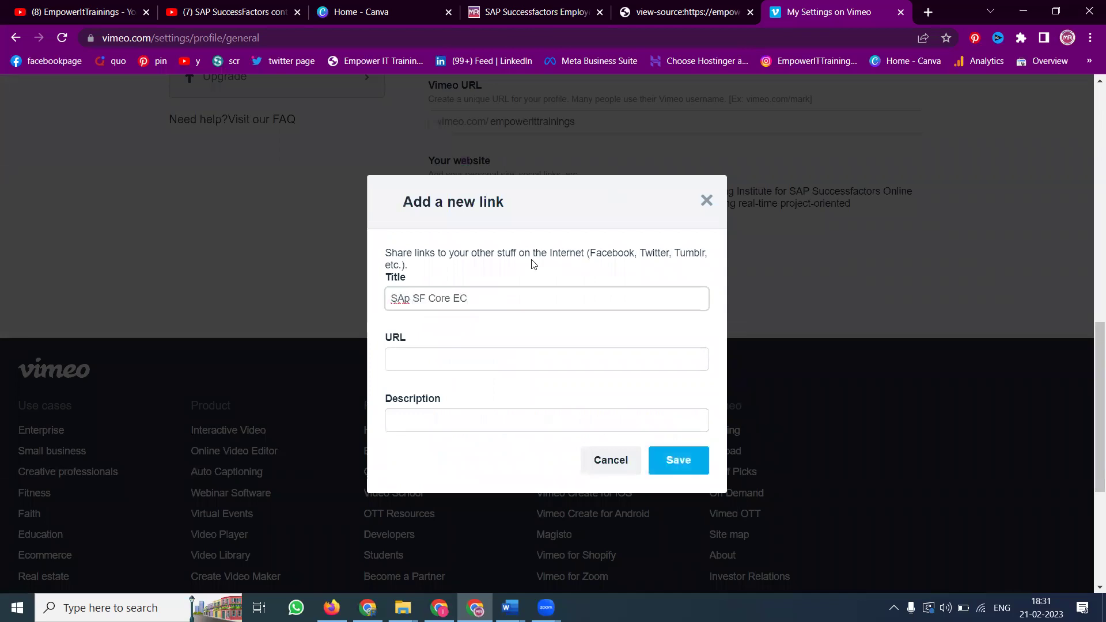
click(567, 11)
click(539, 36)
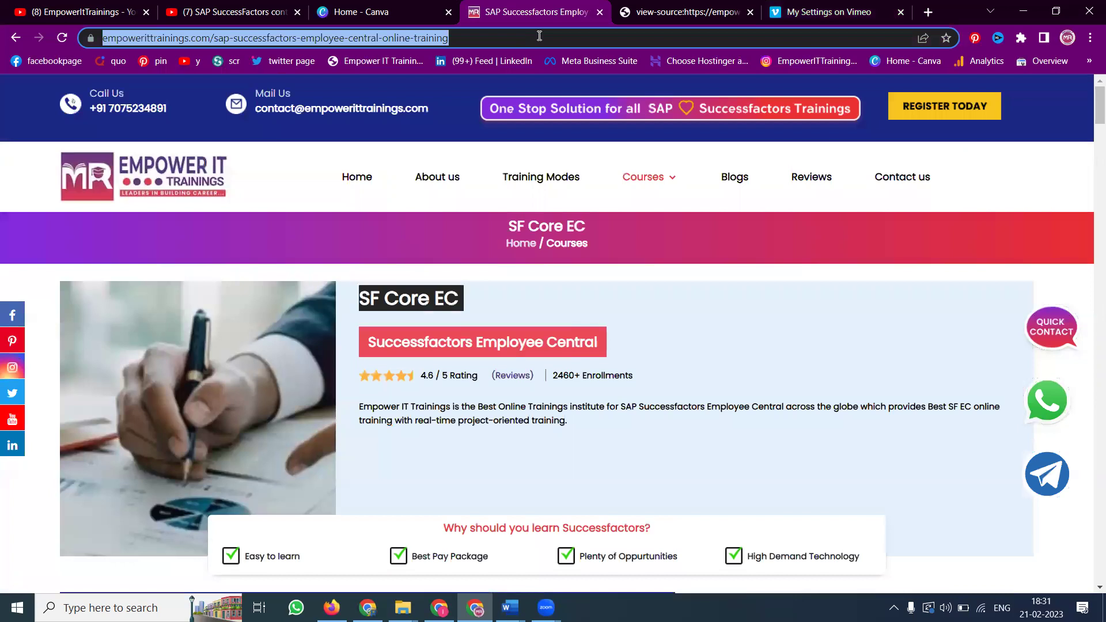
click(824, 11)
click(522, 359)
key(ctrl+v)
- Use the course's introduction paragraph as the link description and save the link
click(532, 8)
scroll(565, 207, down, 6)
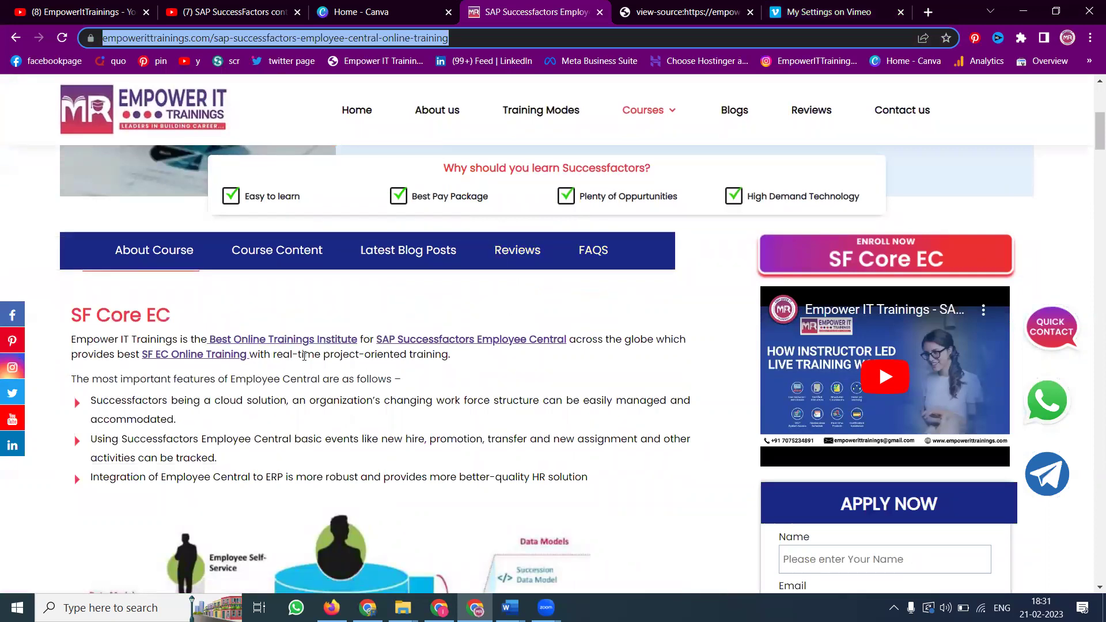
drag(456, 358, 67, 343)
click(818, 12)
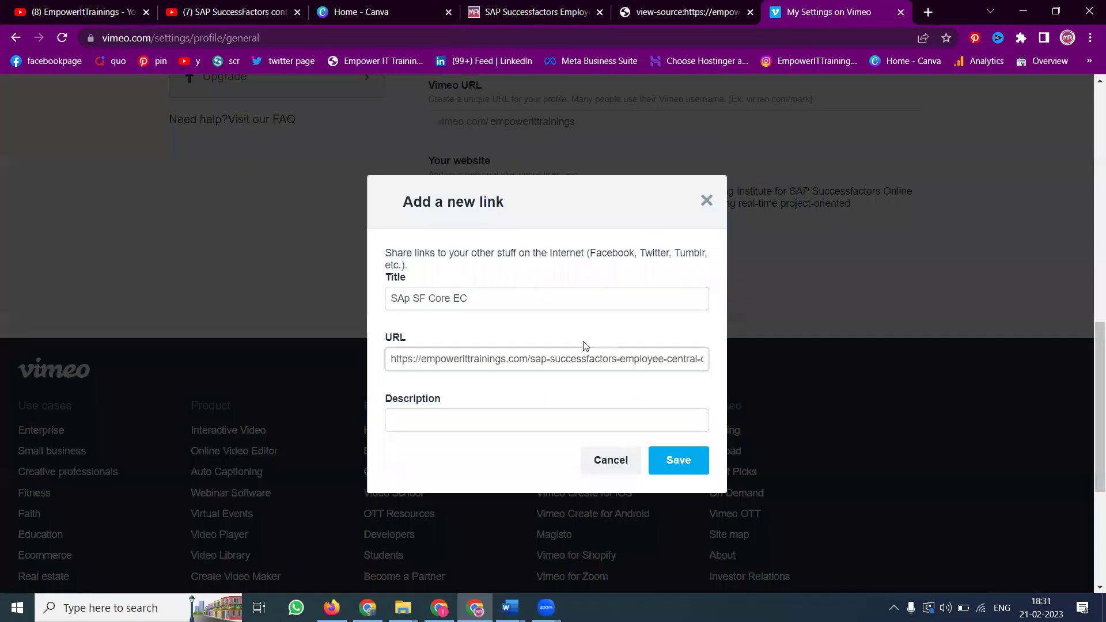
click(562, 418)
key(ctrl+v)
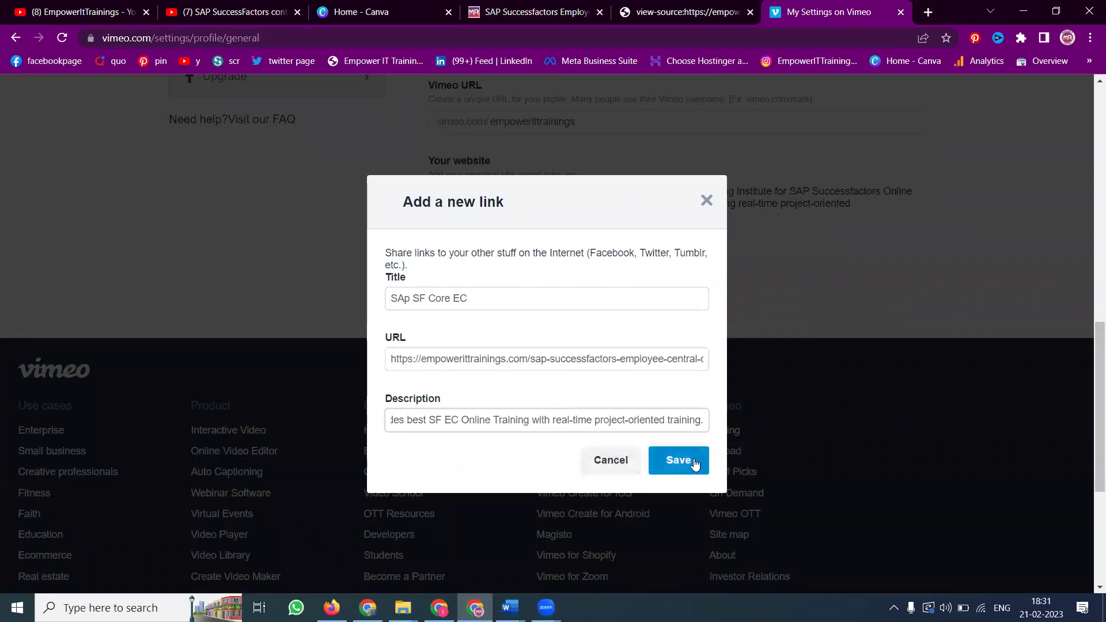
click(688, 460)
- Save the profile settings again with the SF Core EC link included
scroll(720, 427, down, 13)
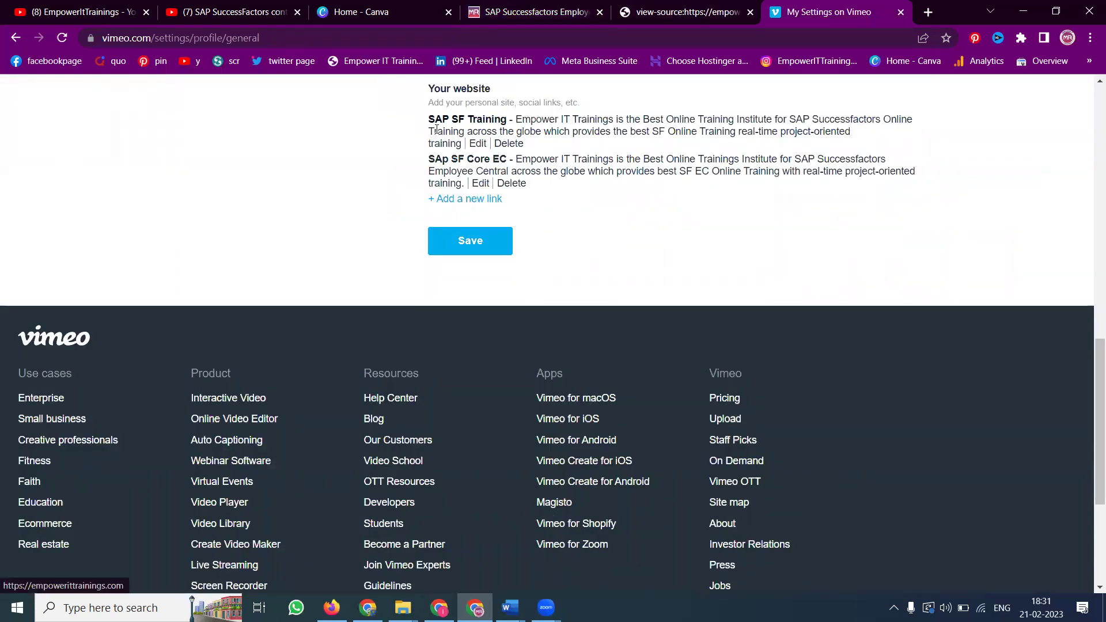
scroll(567, 124, up, 15)
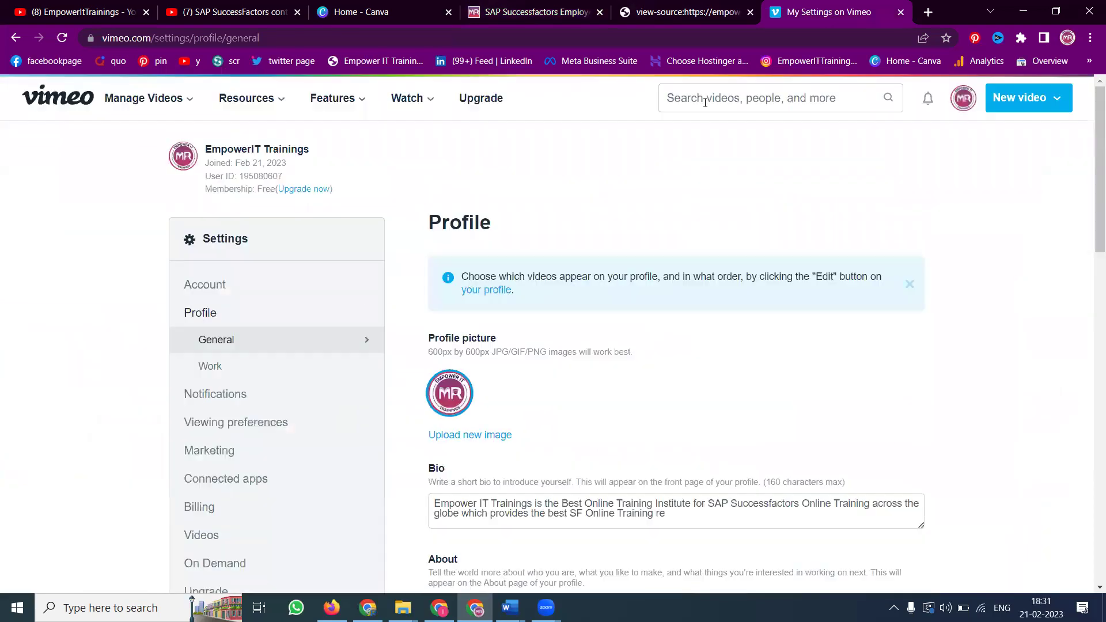
mouse_move(963, 99)
scroll(526, 413, down, 5)
scroll(462, 327, down, 6)
click(460, 320)
- Open the Welcome to Vimeo email from Gmail's Promotions tab
click(927, 12)
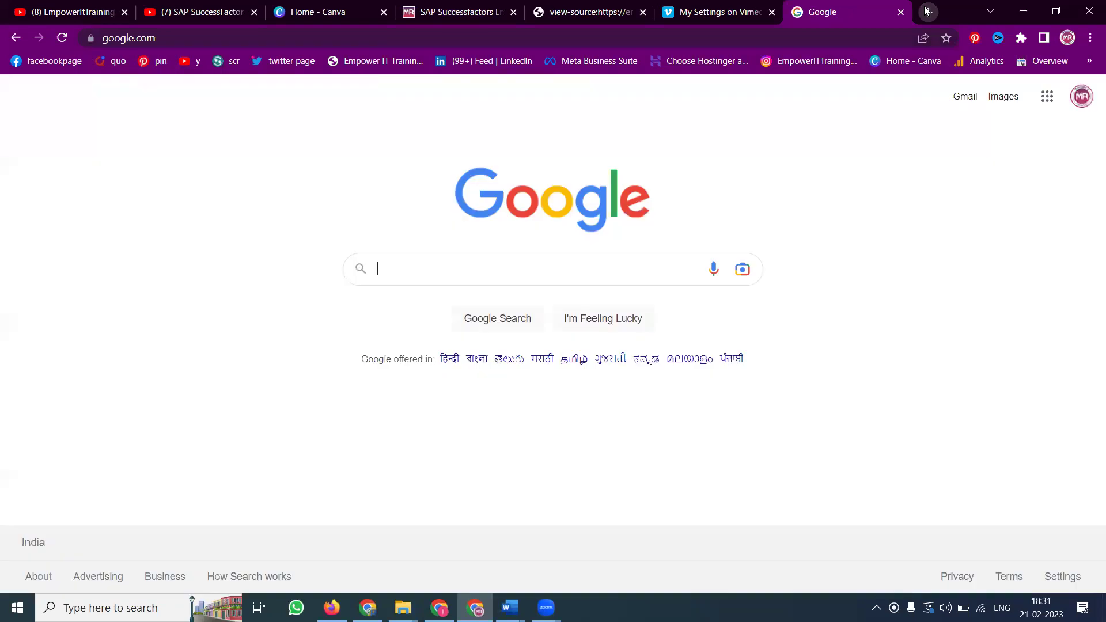
click(962, 98)
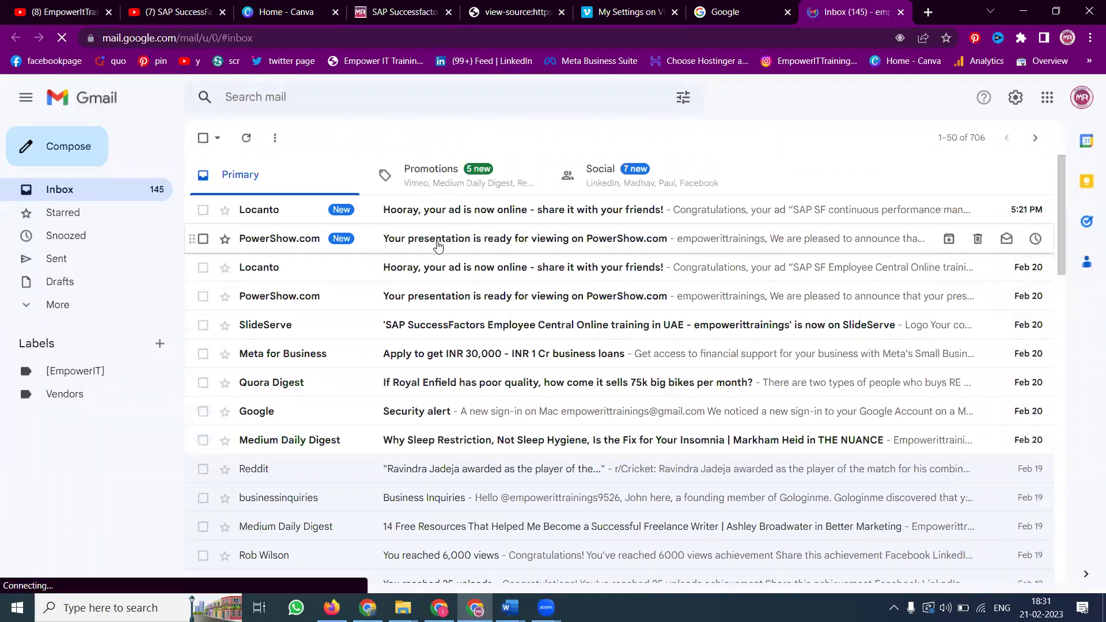
click(438, 169)
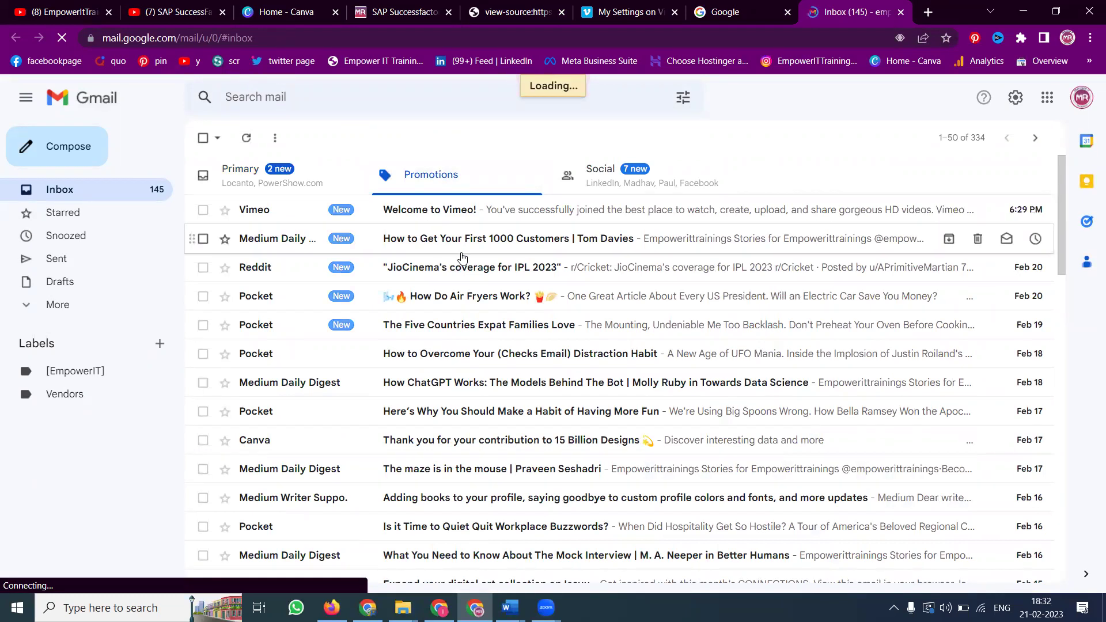
click(452, 212)
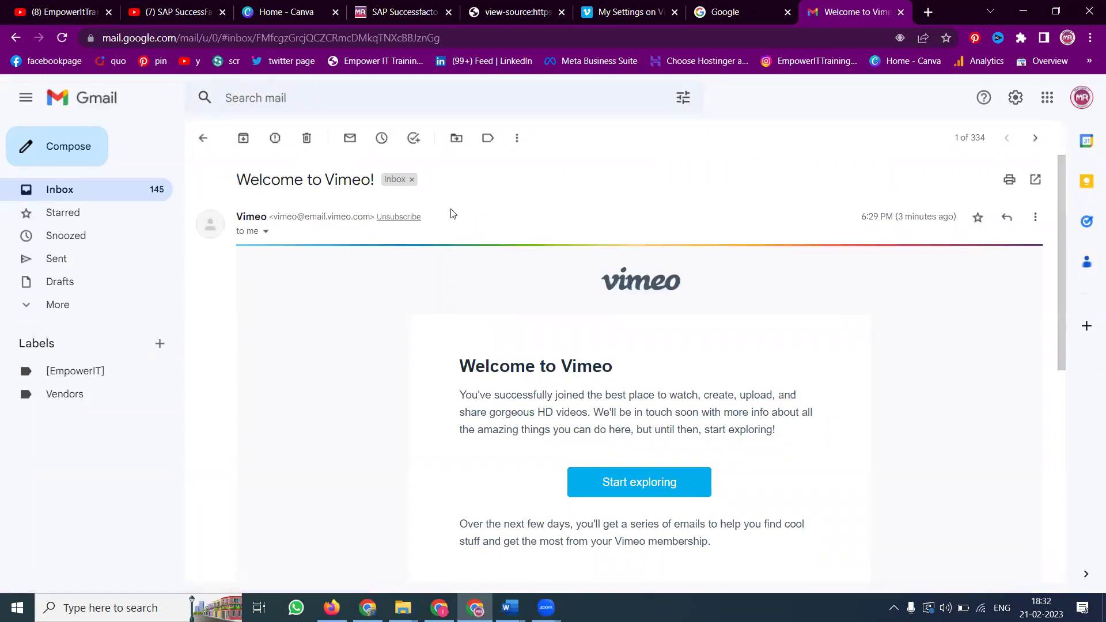
scroll(526, 354, down, 4)
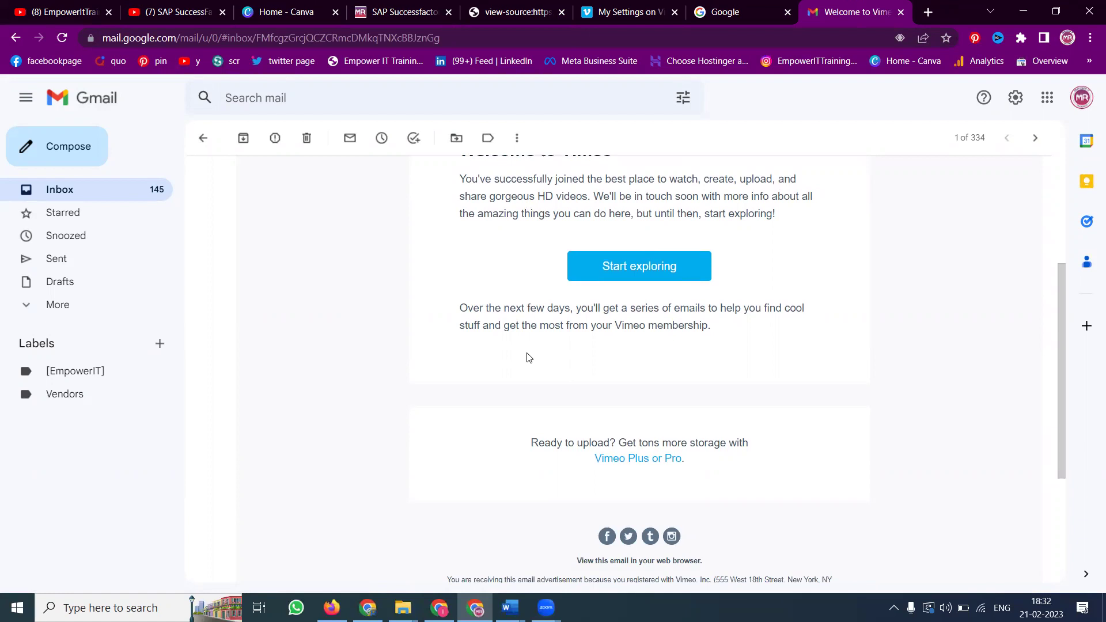
- Start a new Vimeo upload into the Library folder and open the file picker
click(626, 8)
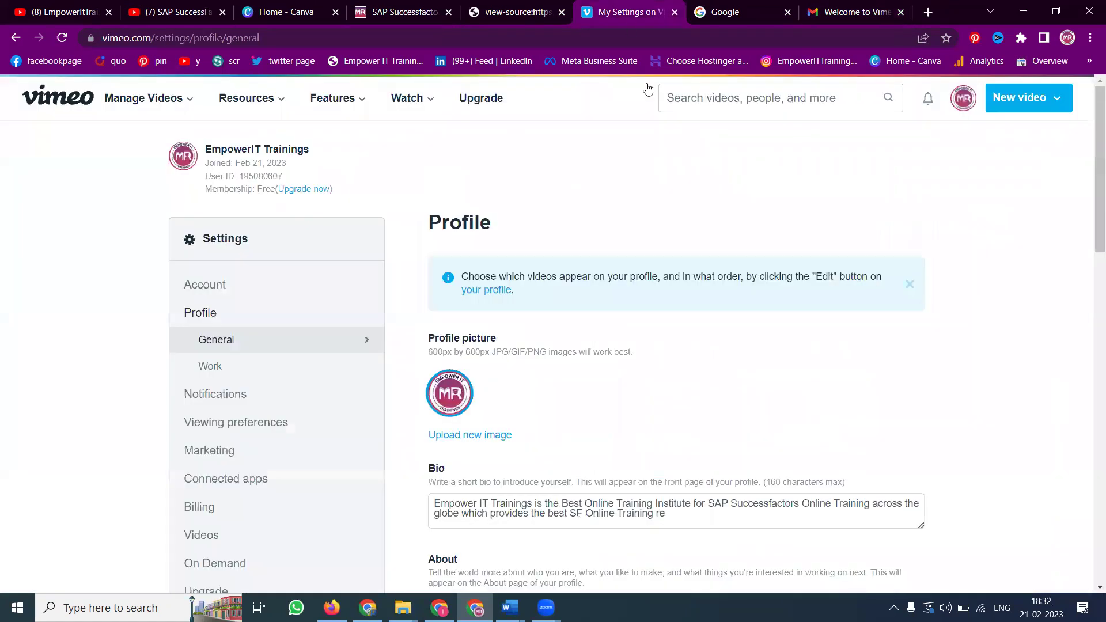
click(1029, 107)
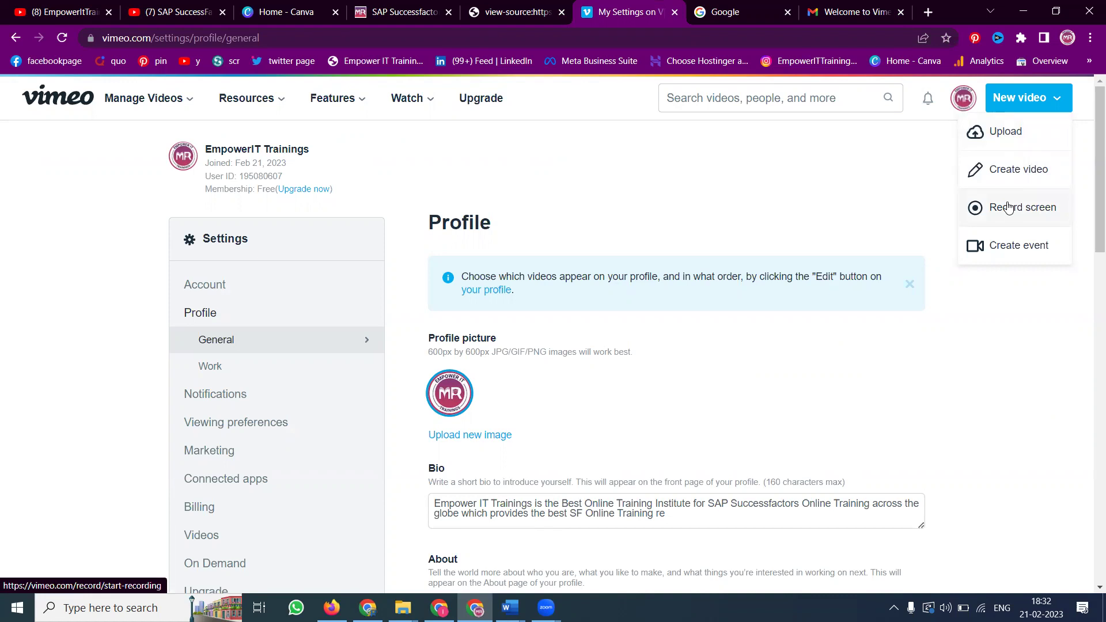
click(1006, 133)
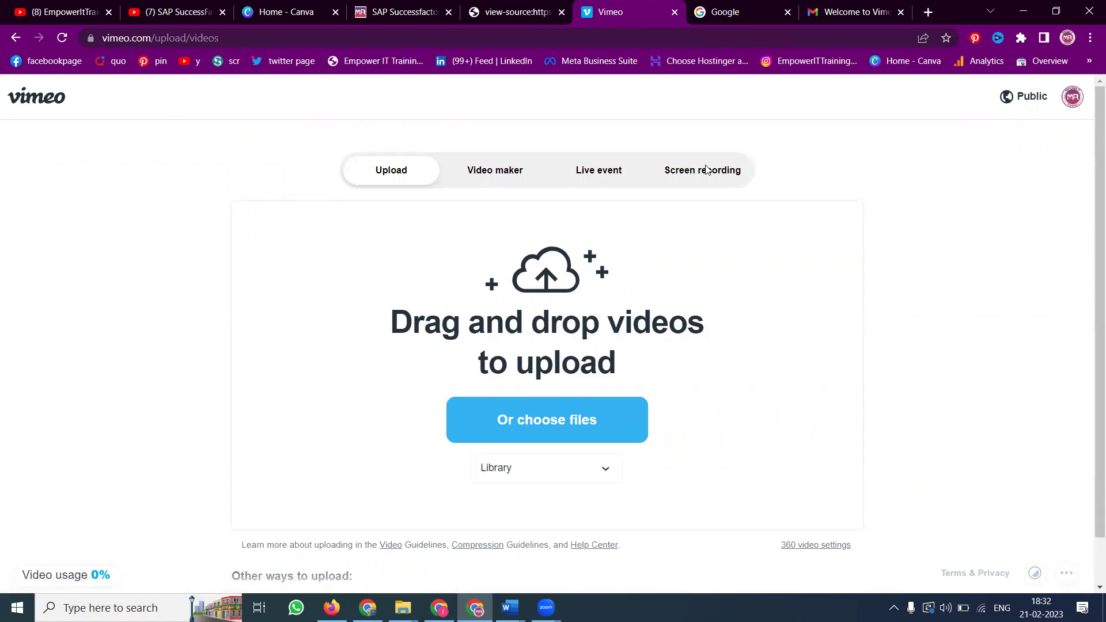
click(511, 469)
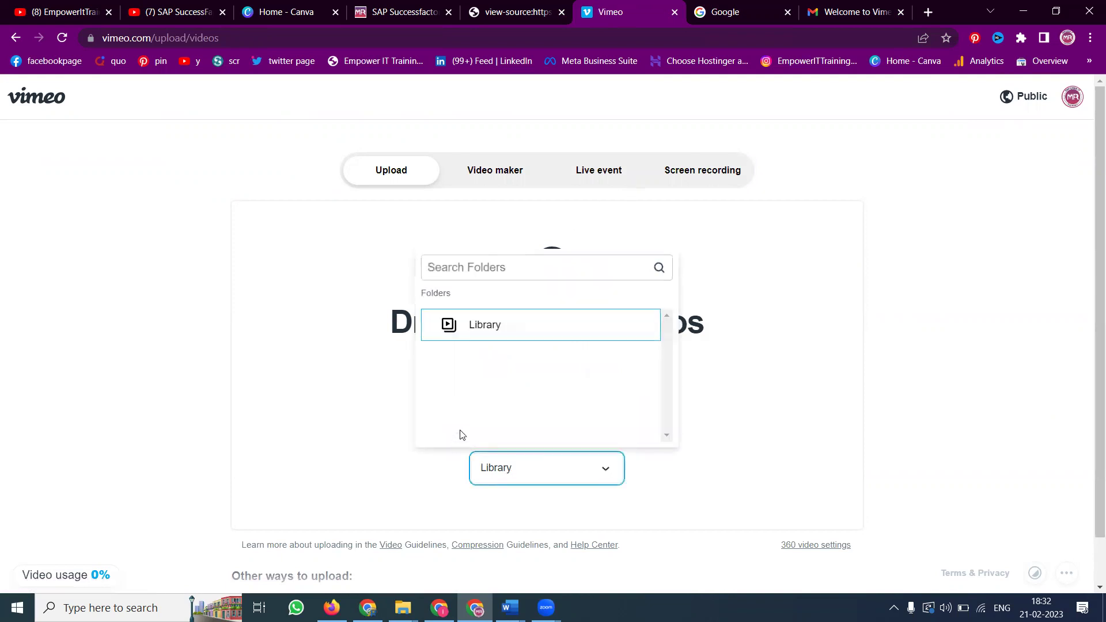
click(371, 333)
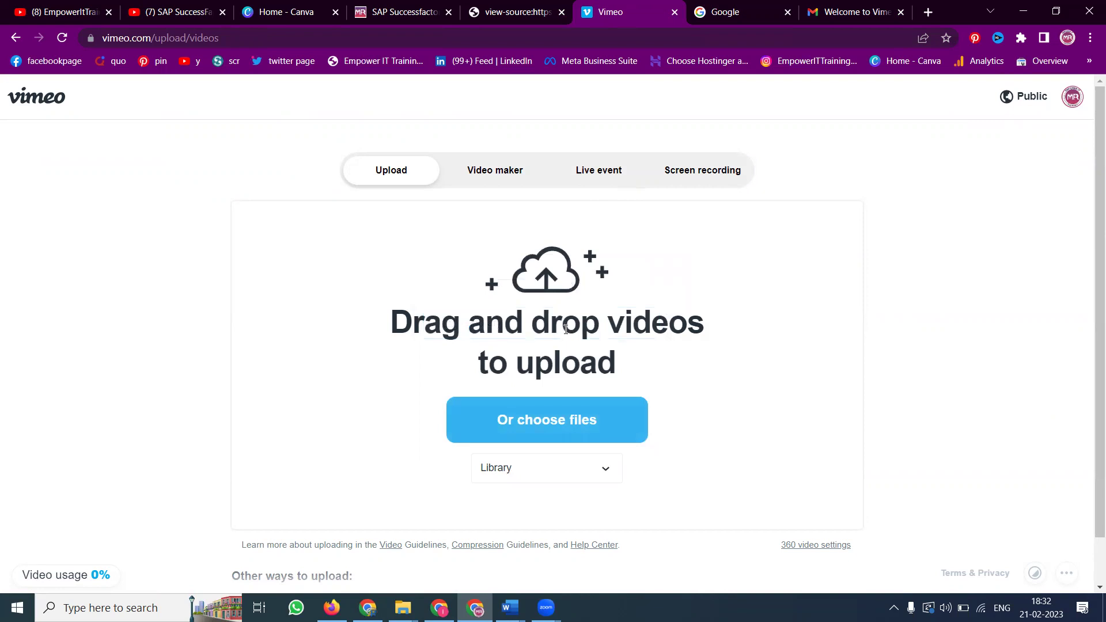
click(569, 418)
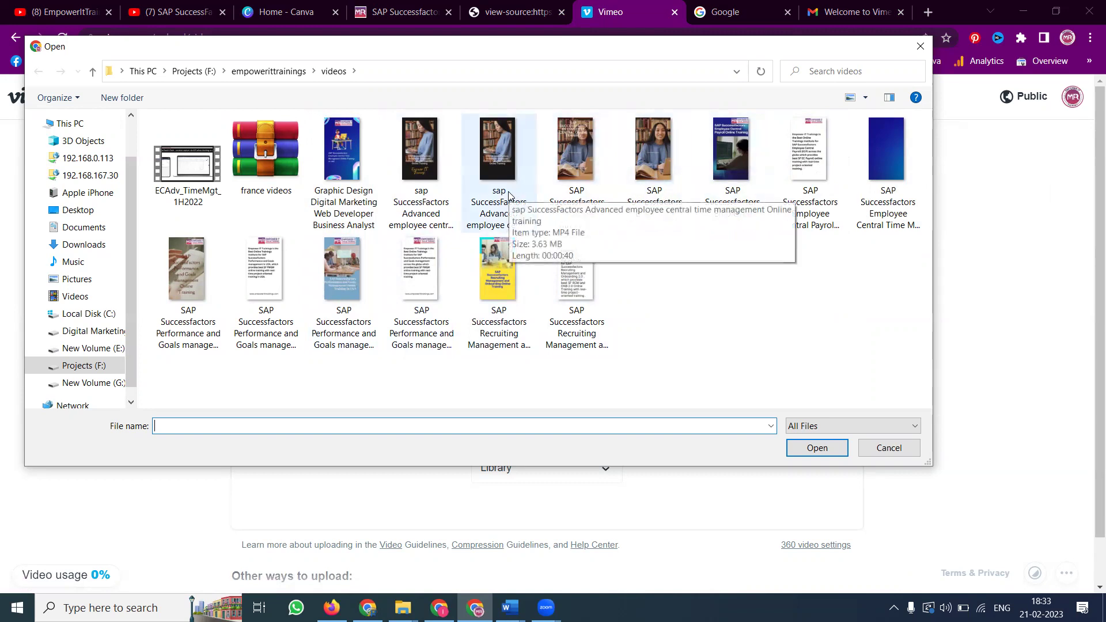
- Upload the 'sap SuccessFactors Advanced employee central time management Online training' video file
click(502, 210)
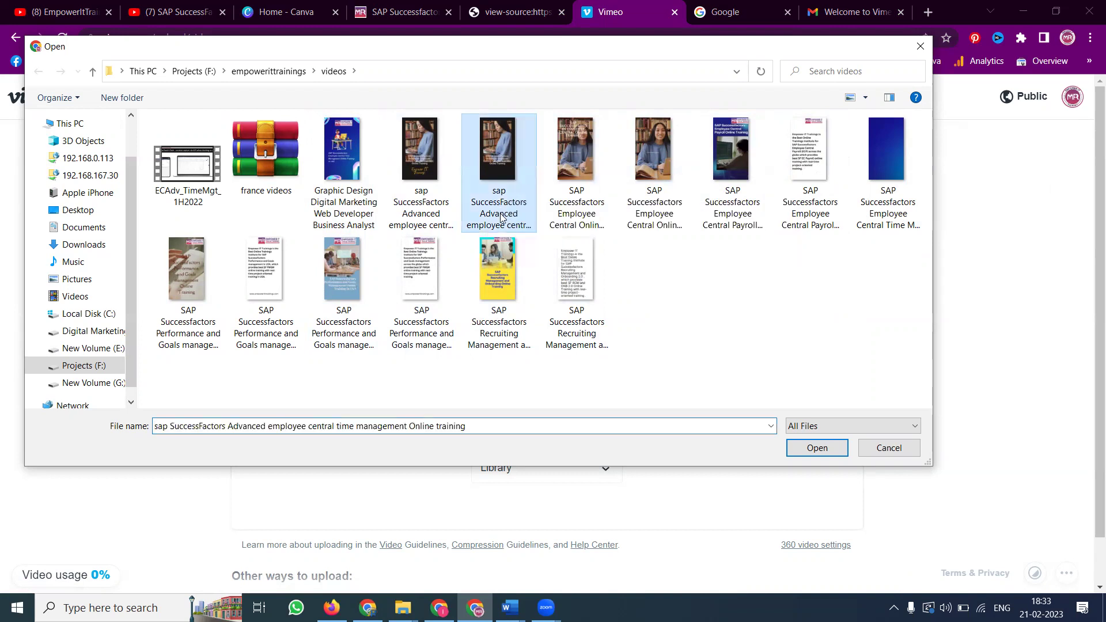
click(514, 223)
key(ctrl+c)
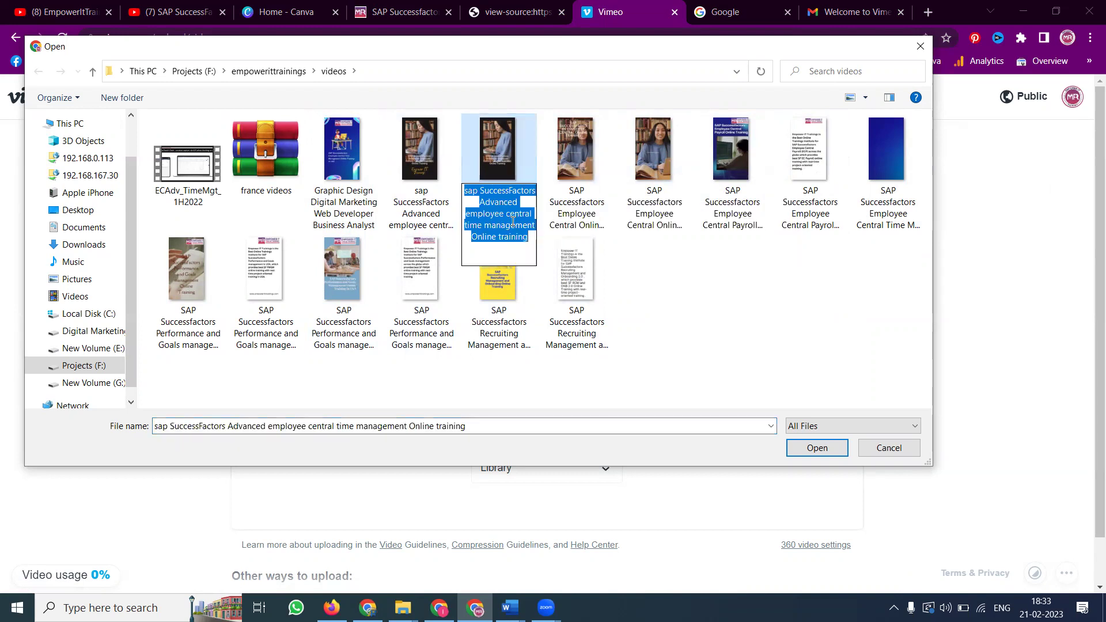
double_click(504, 150)
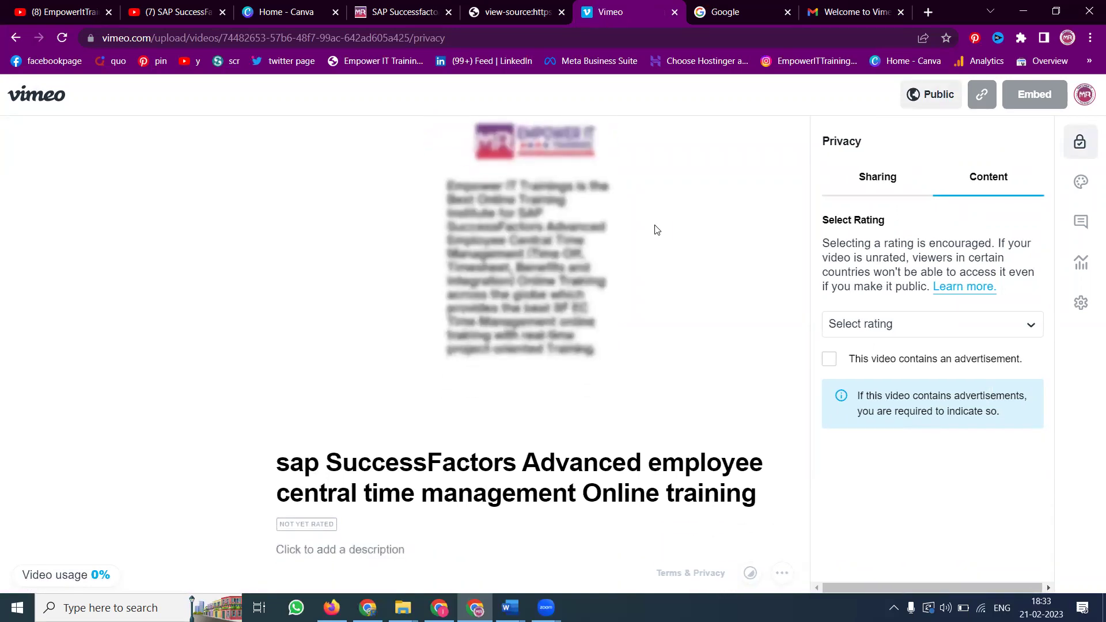
- Paste the video title into the description and open the SF Advanced EC course page
click(368, 548)
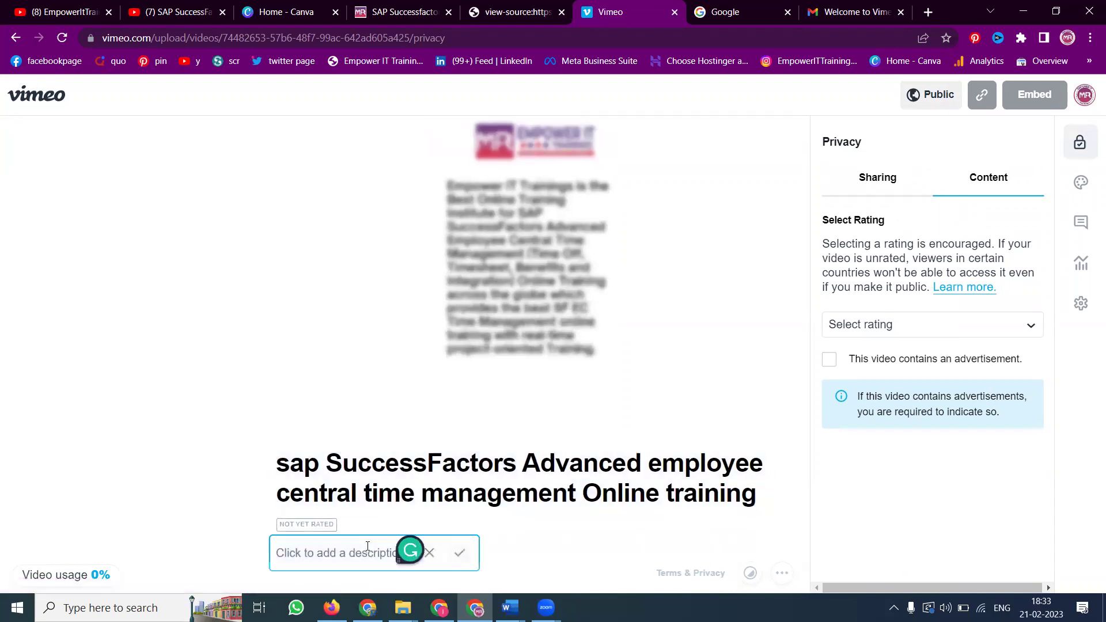
key(ctrl+v)
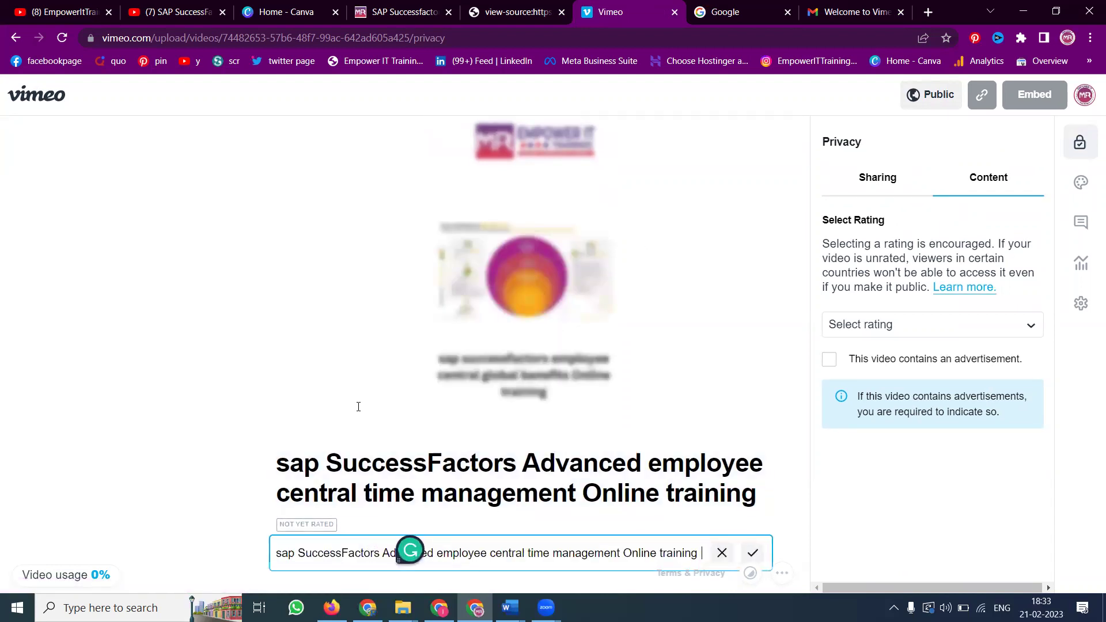
click(397, 13)
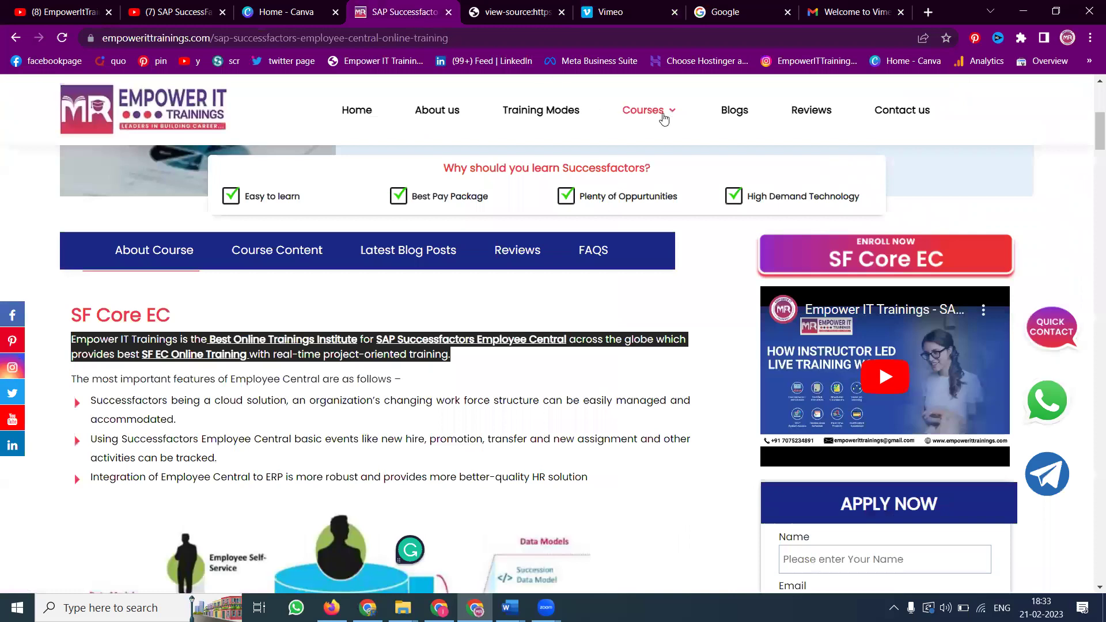
mouse_move(663, 124)
click(662, 193)
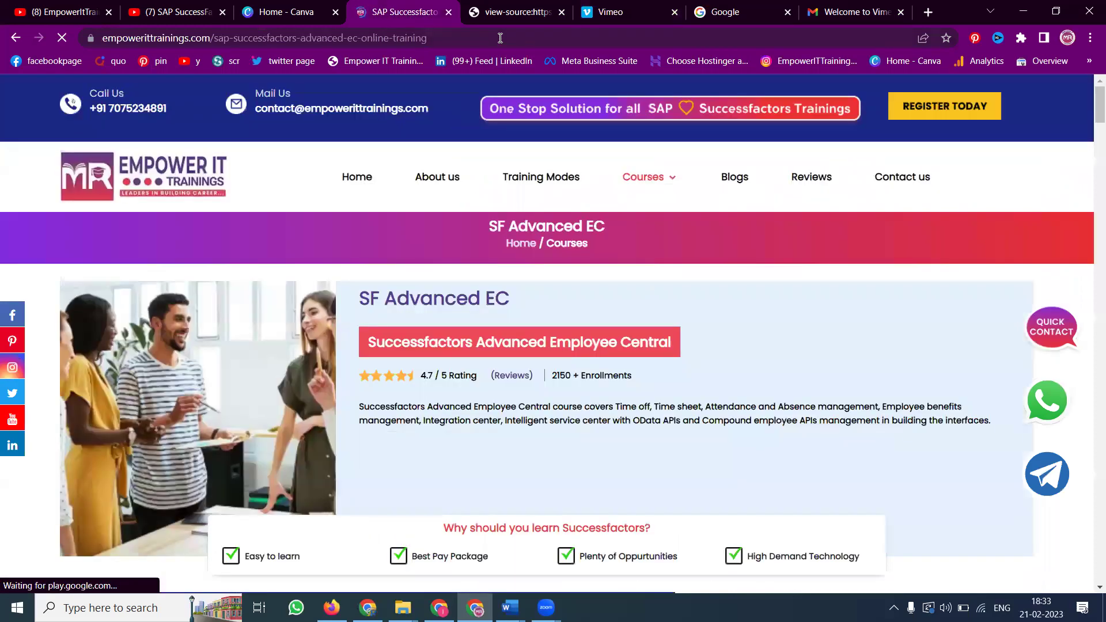
- Return to the Vimeo video page and begin editing its description again
click(610, 12)
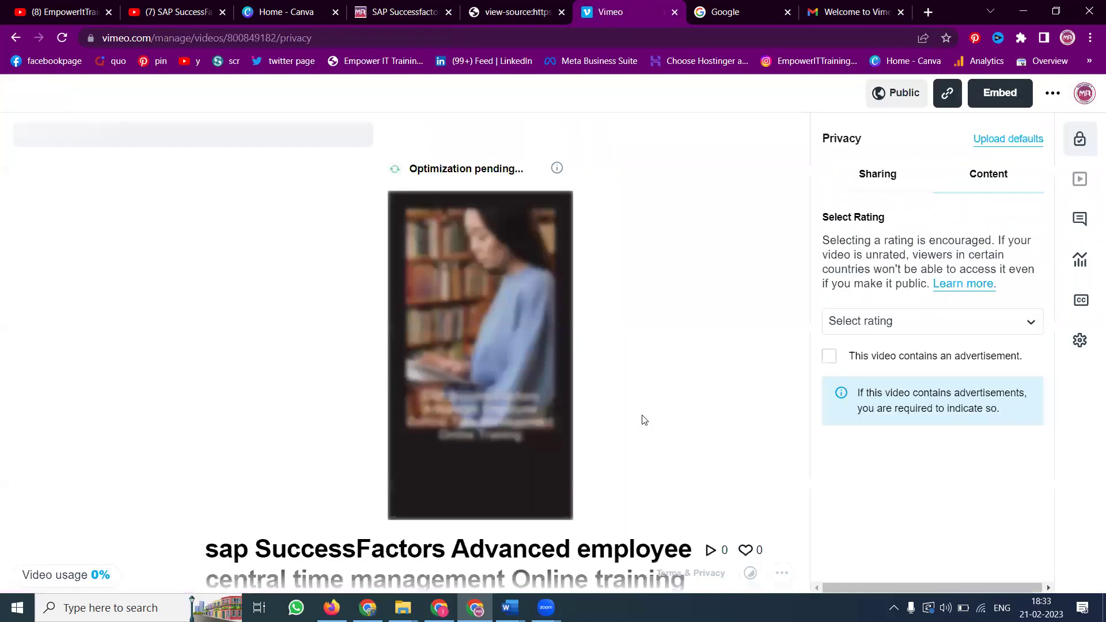
scroll(779, 494, down, 2)
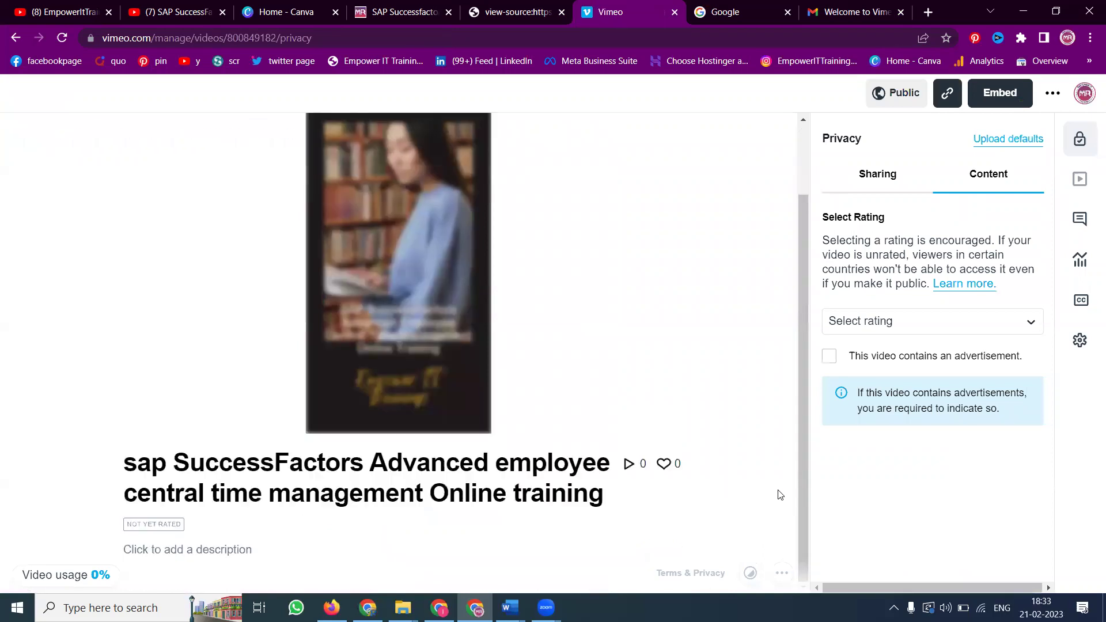
click(210, 552)
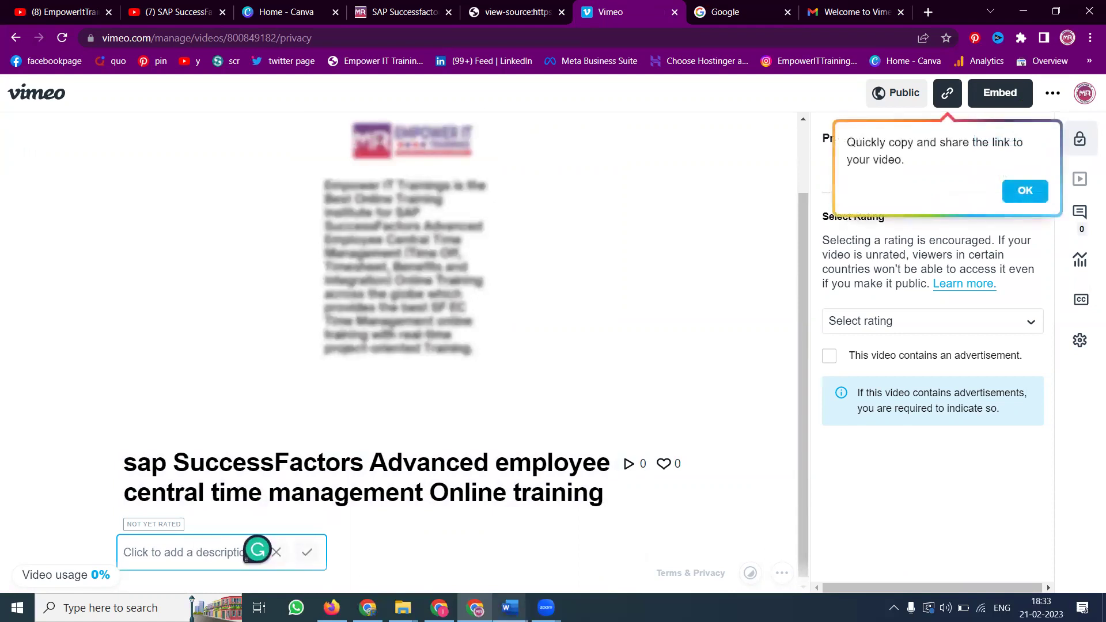
- In Notepad, put the copied video title above the SF Advanced EC course URL
mouse_move(522, 603)
key(super+r)
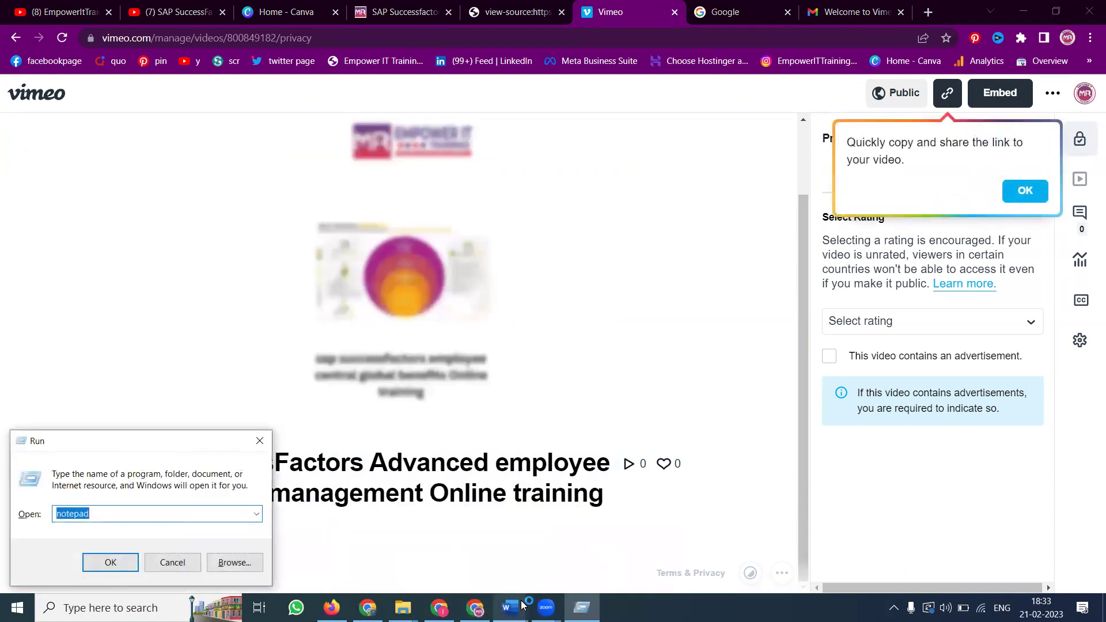
key(Return)
key(ctrl+v)
click(257, 548)
click(359, 466)
key(ctrl+c)
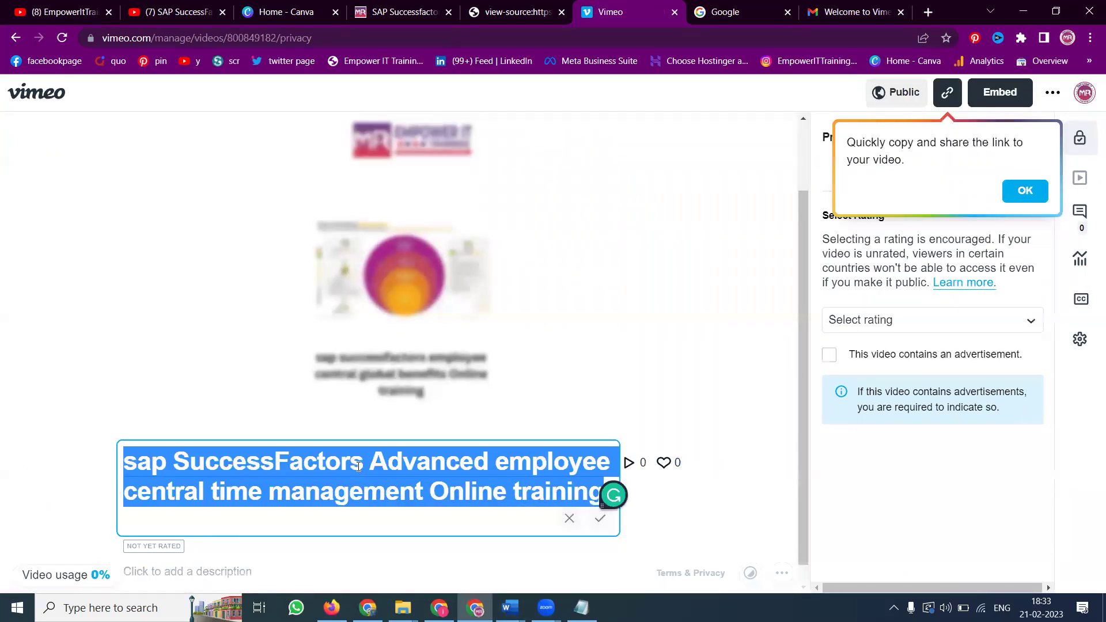
key(alt+Tab)
scroll(266, 215, left, 5)
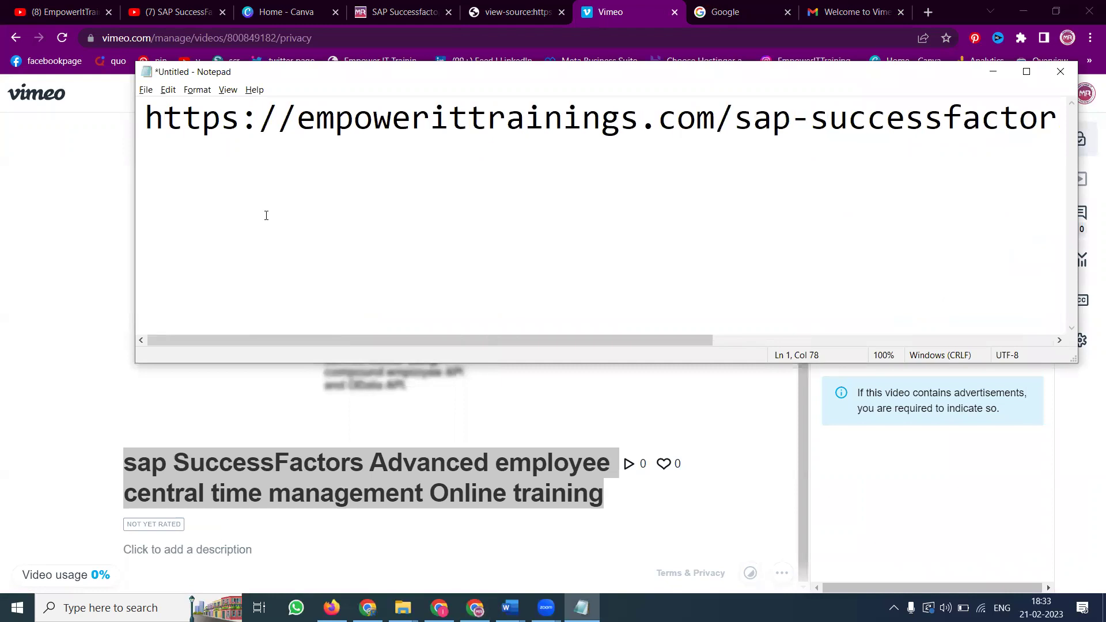
key(ctrl+v)
key(Return)
- Copy the combined title and link into the Vimeo description and save it
key(ctrl+a)
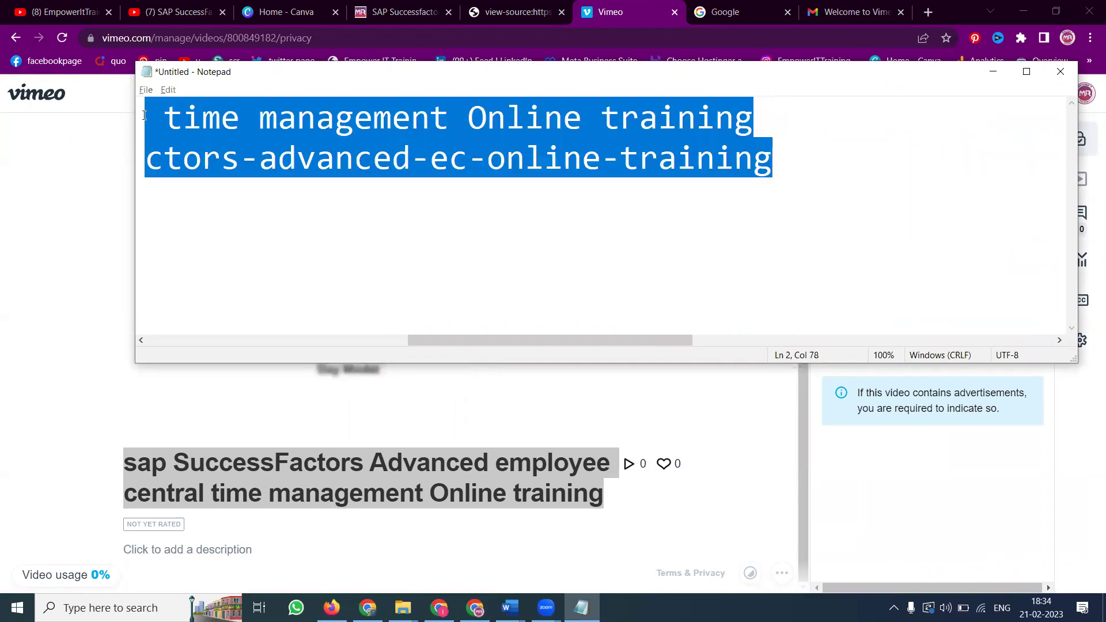
key(alt+Tab)
click(168, 554)
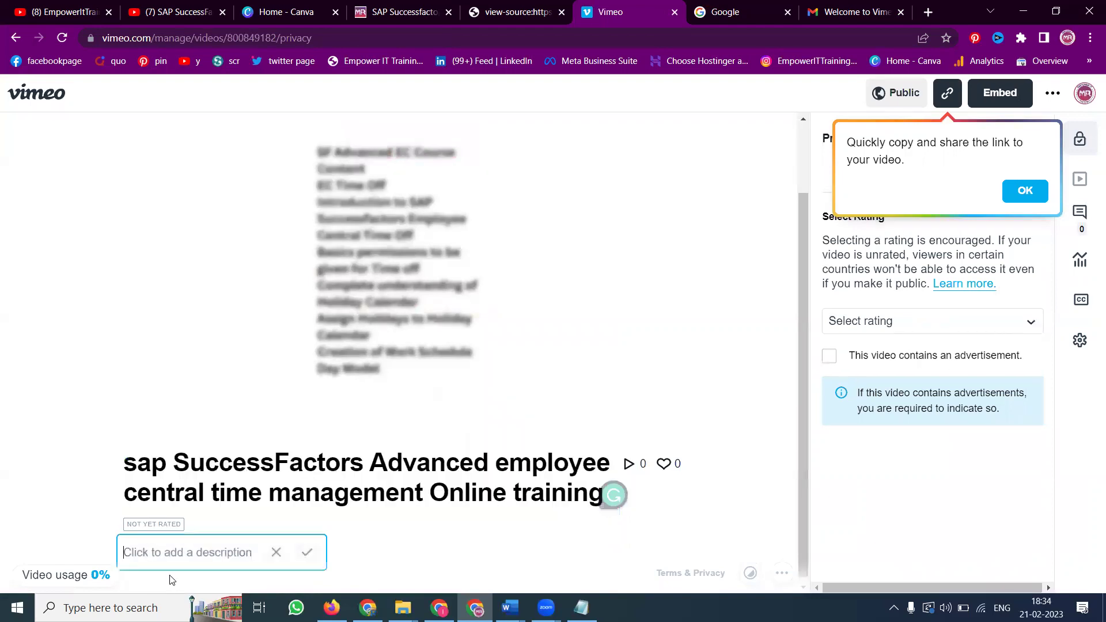
text(sap SuccessFactors Advanced employee central time management Online training https://empowerittrainings.com/sap-successfactors-advanced-ec-online-training)
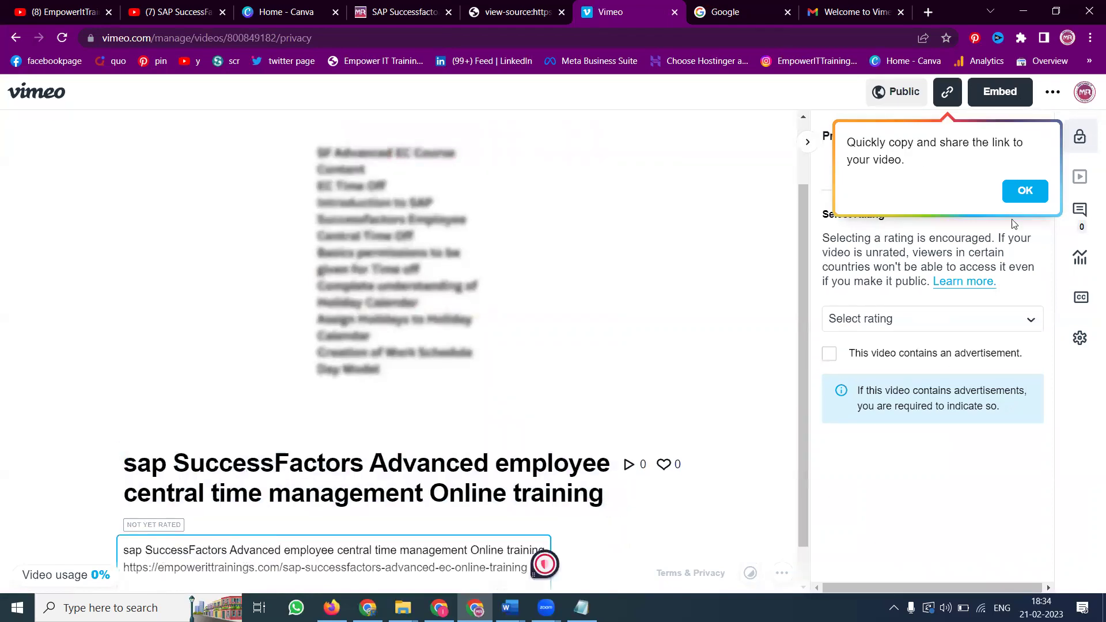
click(1026, 191)
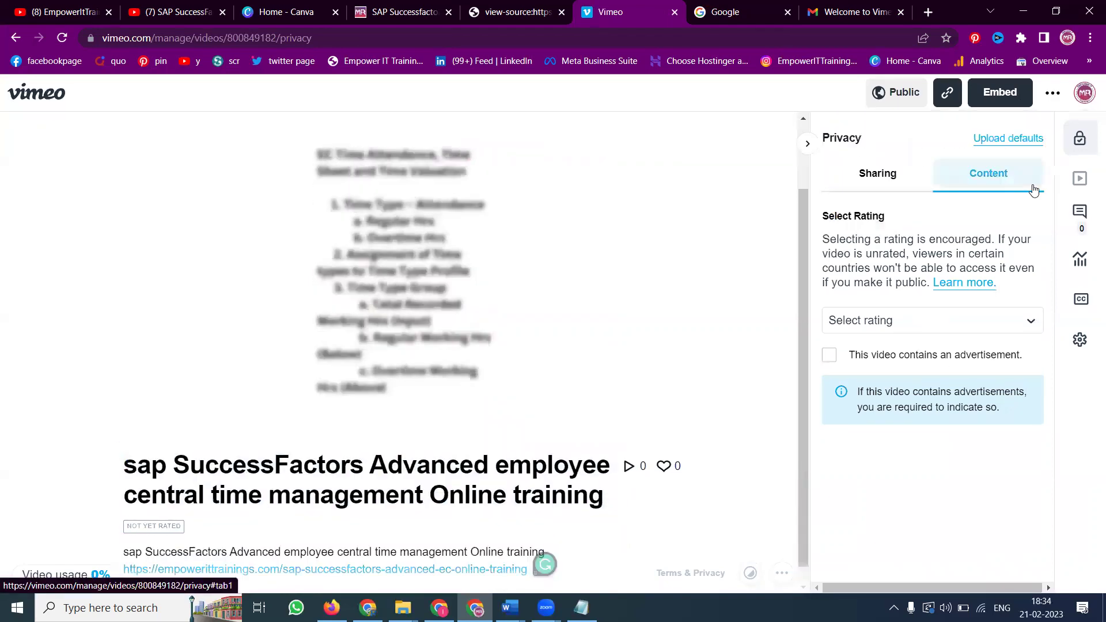
- Rate the video for All audiences and flag it as containing an advertisement
click(910, 321)
click(879, 351)
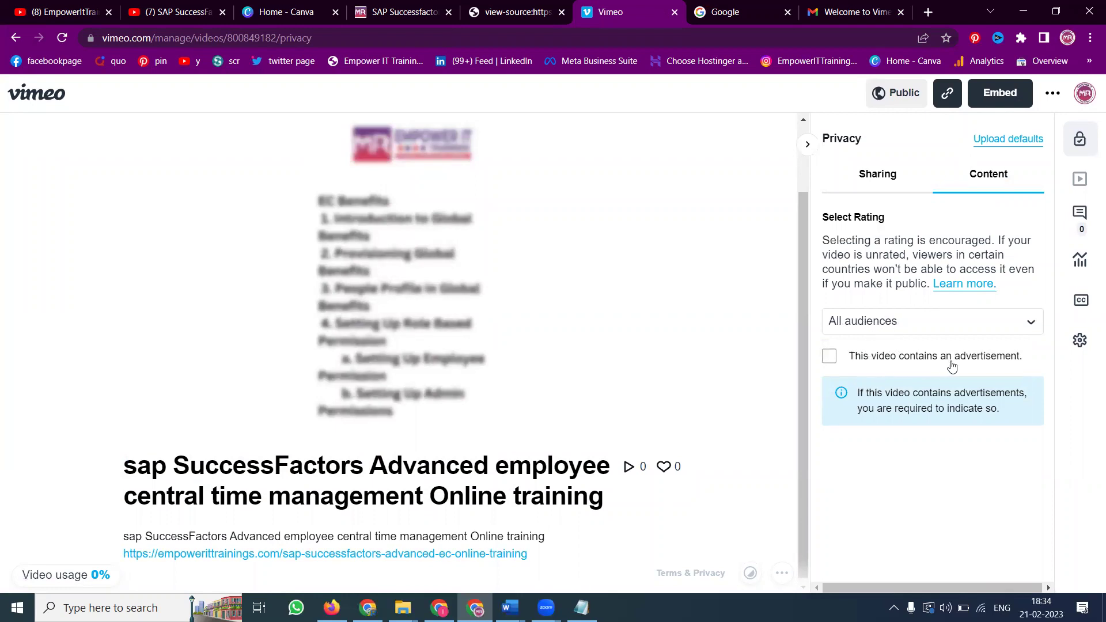
click(894, 360)
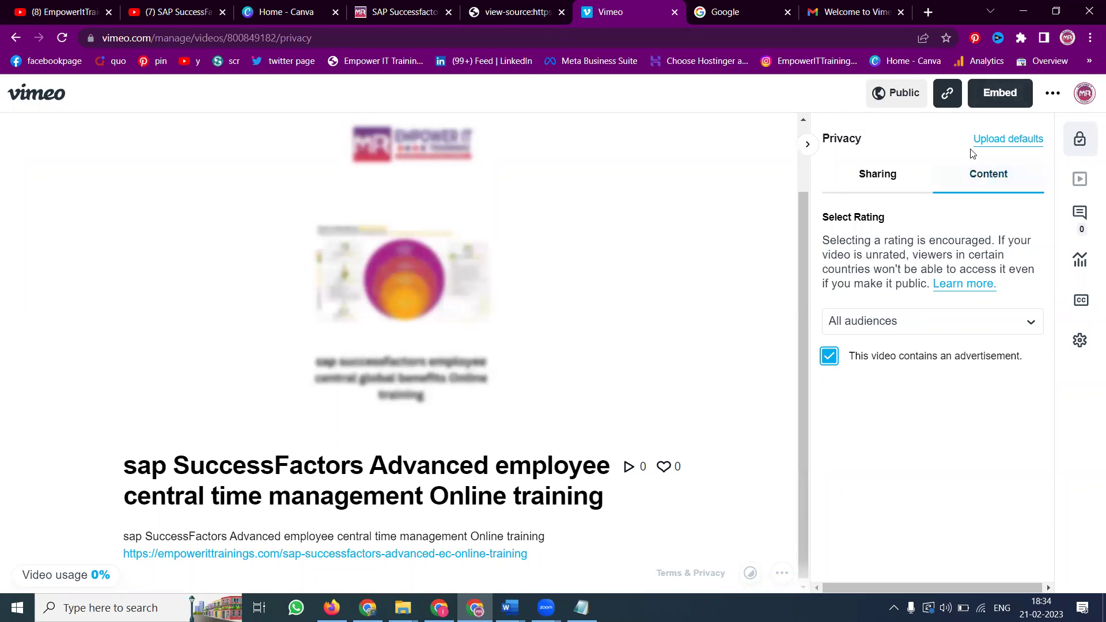
click(908, 177)
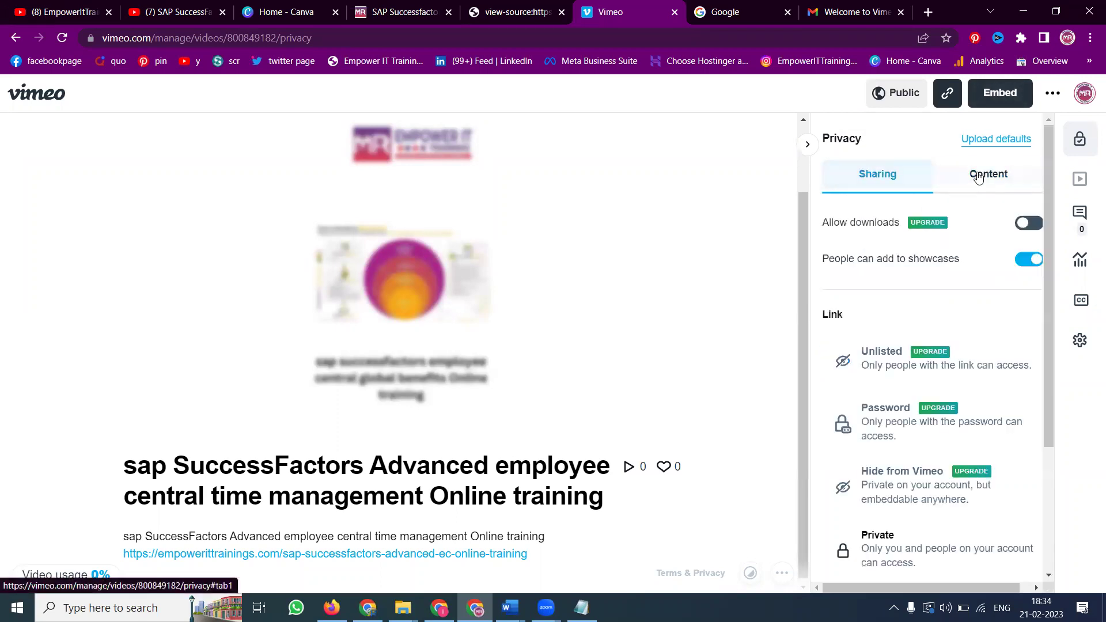
click(879, 353)
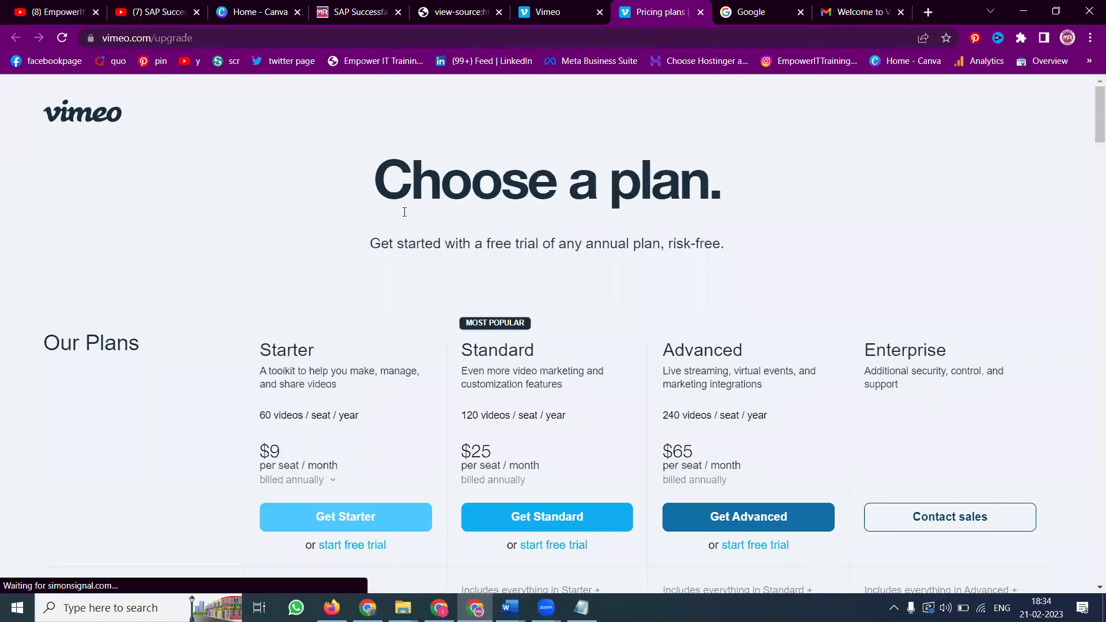
scroll(244, 258, down, 2)
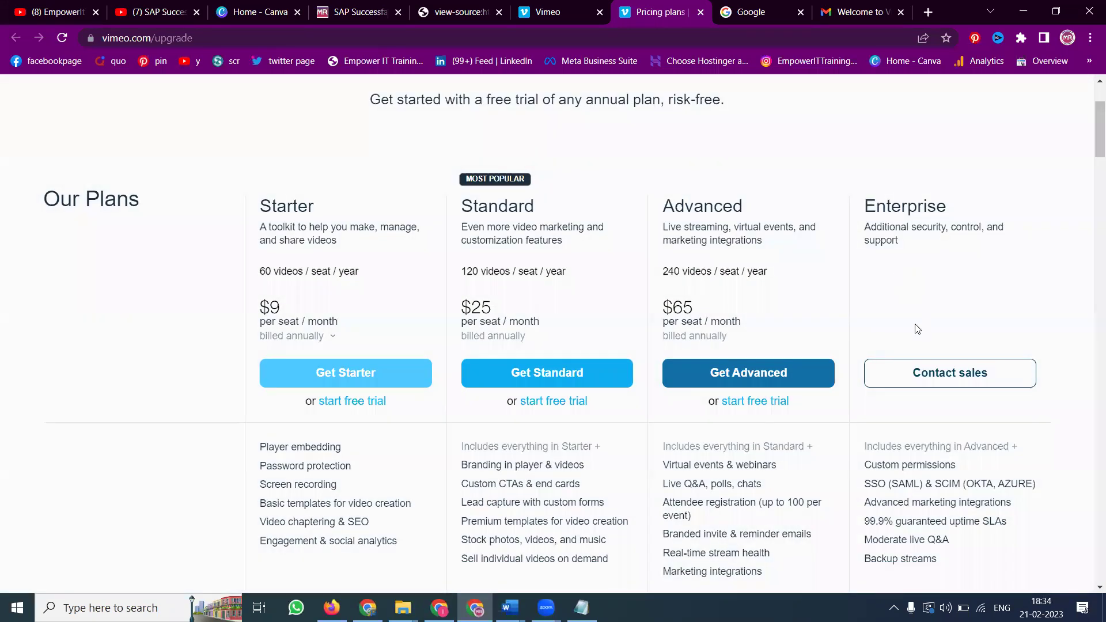
scroll(881, 314, down, 2)
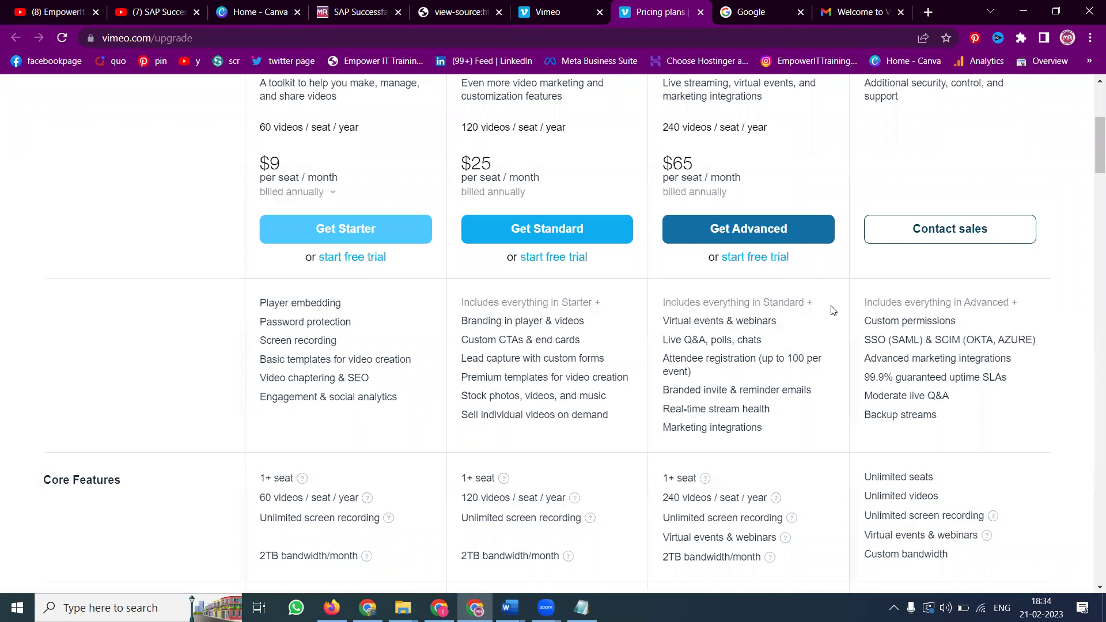
scroll(831, 310, down, 1)
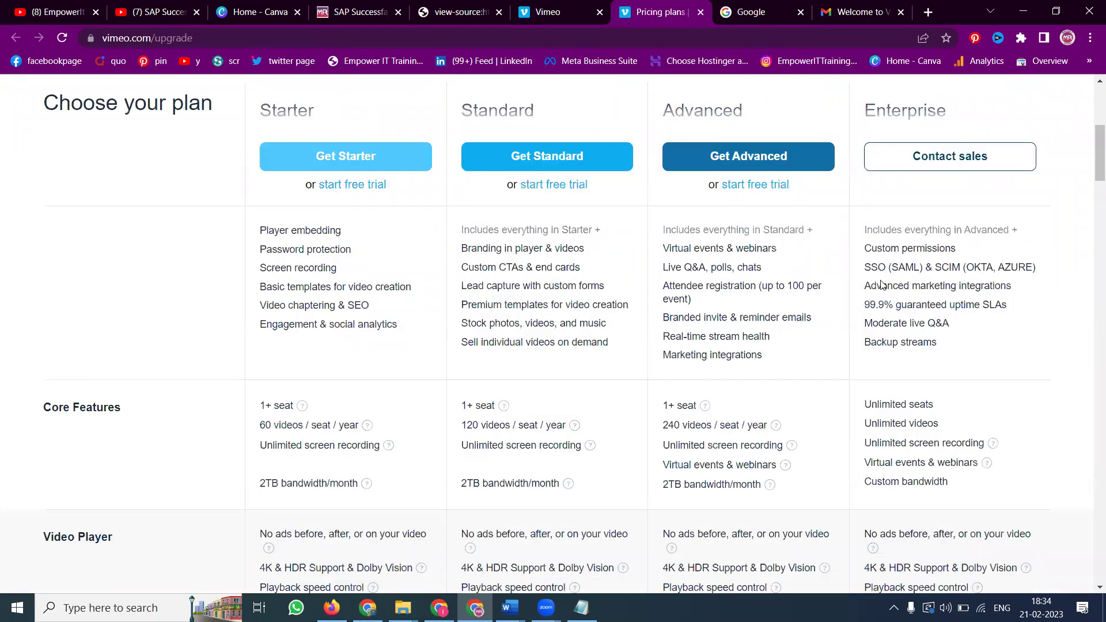
scroll(881, 283, up, 5)
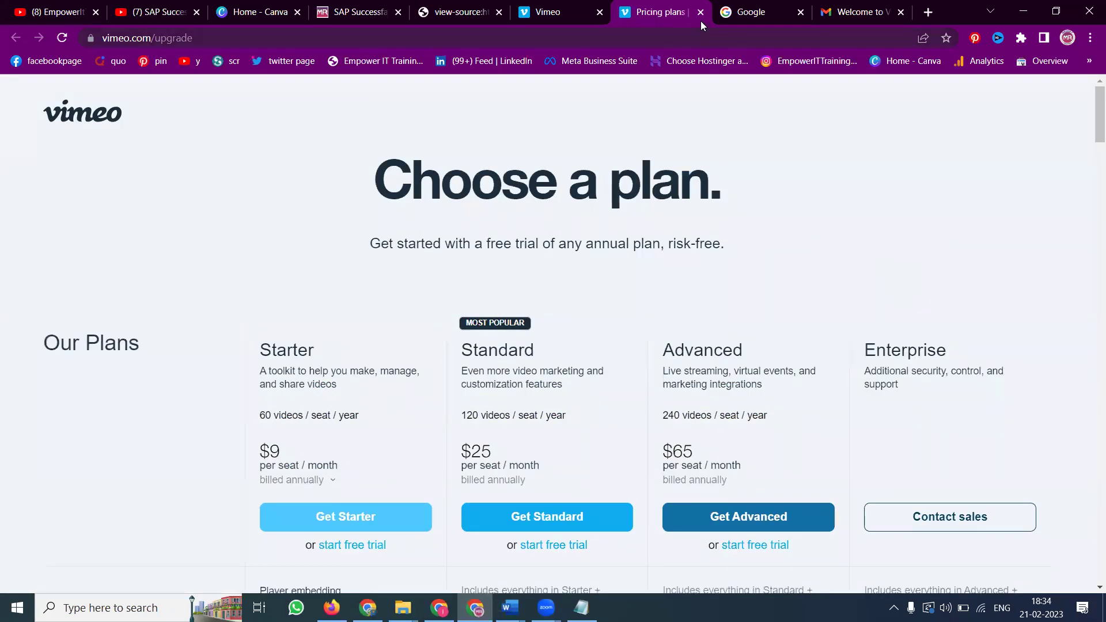
- Close the pricing tab, check the content rating, and copy the share link starting at 00:00
click(700, 12)
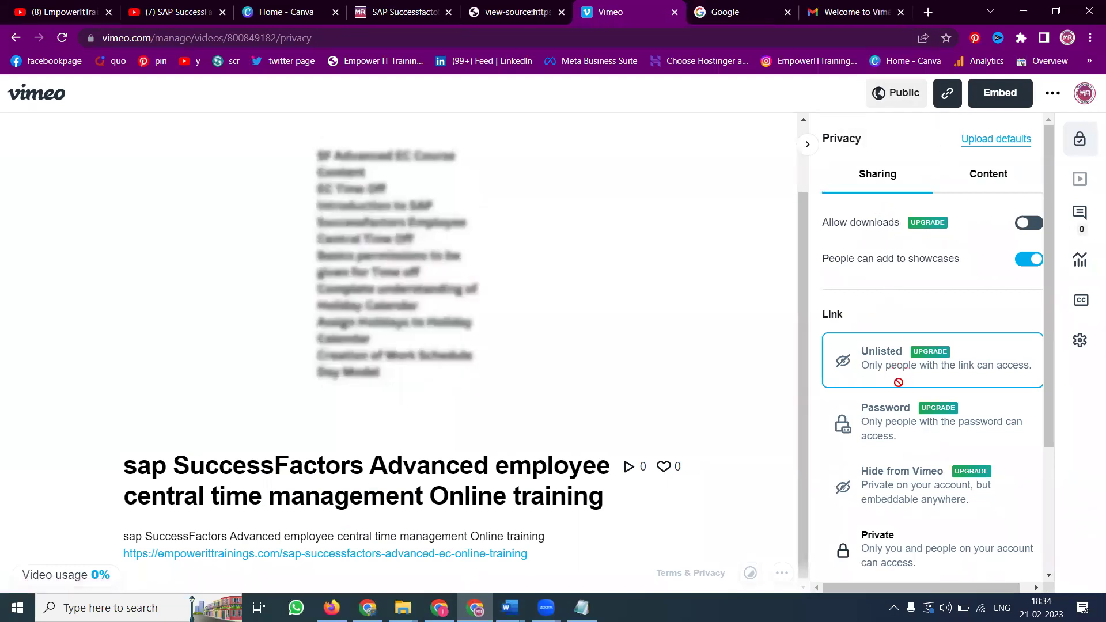
click(969, 174)
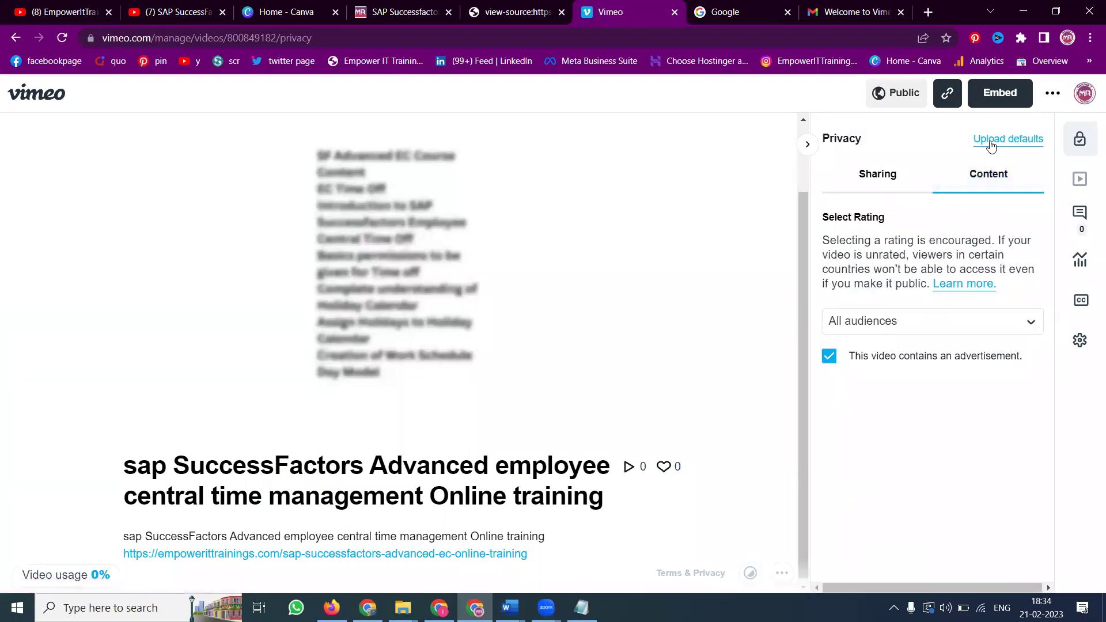
scroll(506, 323, down, 1)
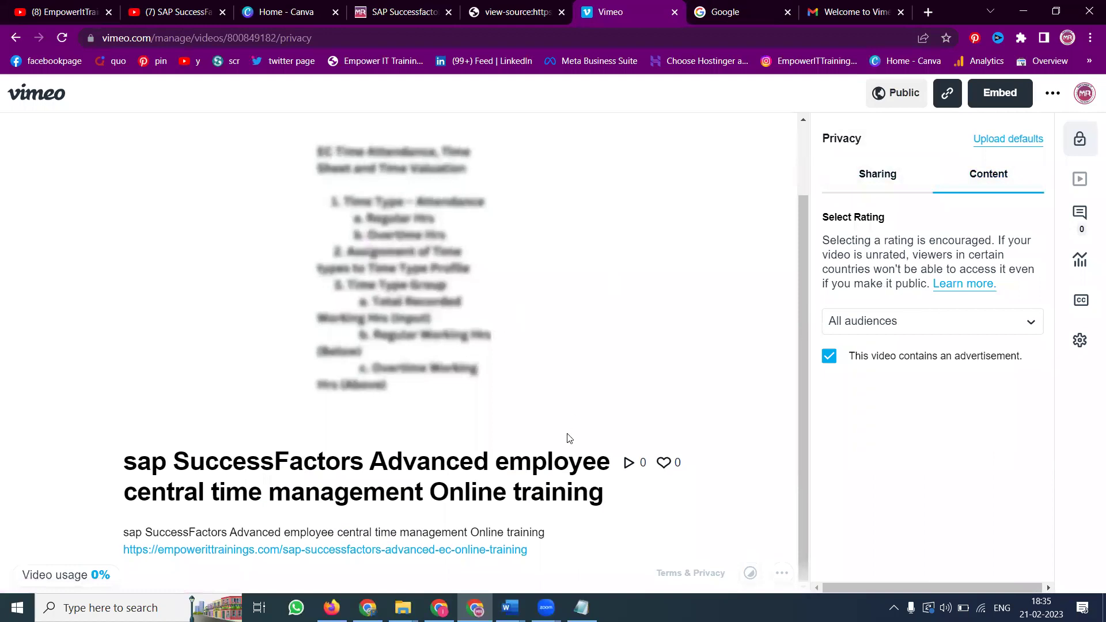
scroll(528, 437, up, 2)
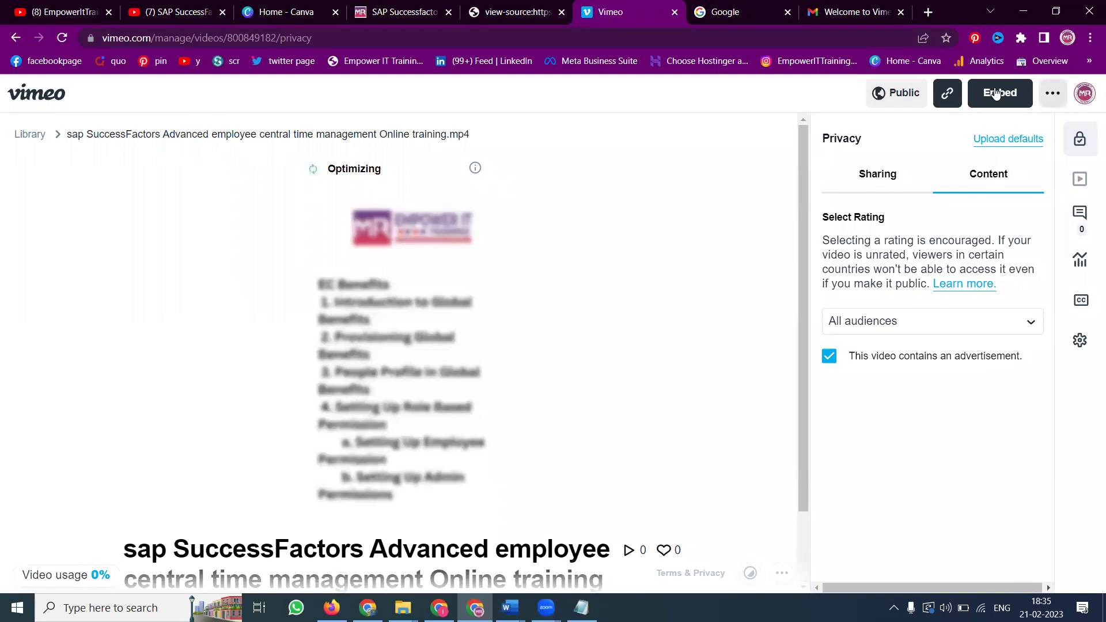
click(945, 96)
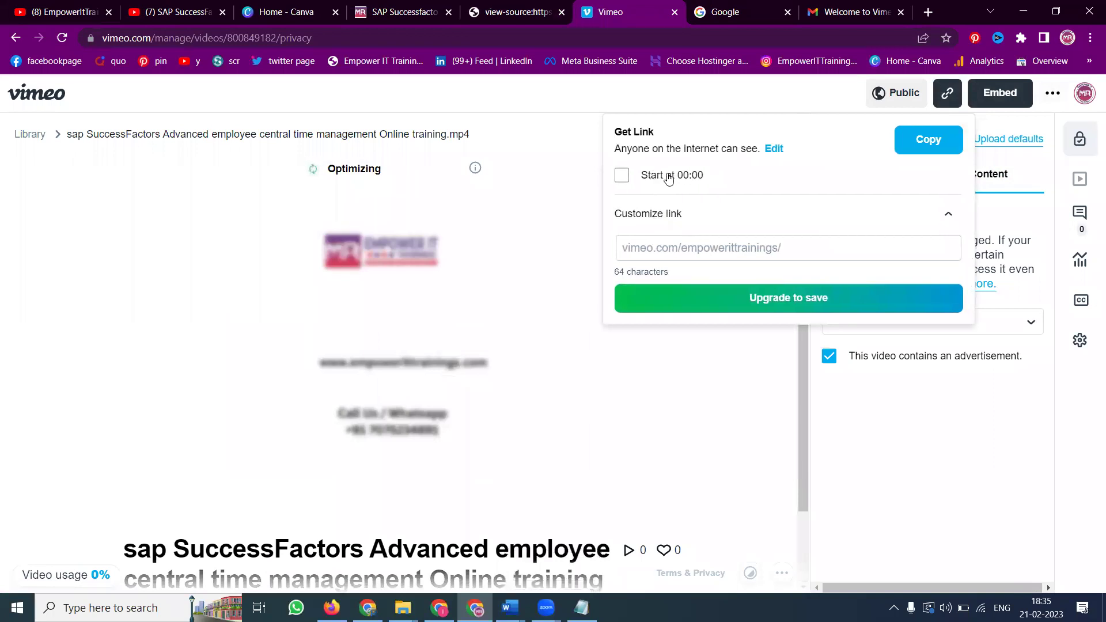
click(658, 176)
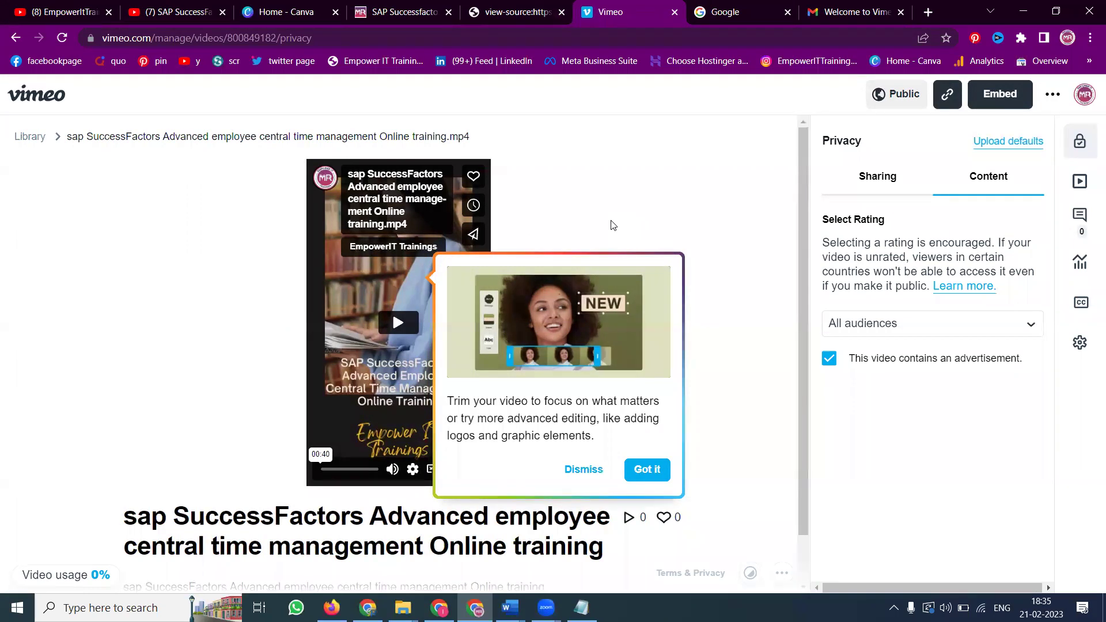
- Close the privacy panel, then reach the uploaded video through vimeo.com's Library in a new tab
click(904, 101)
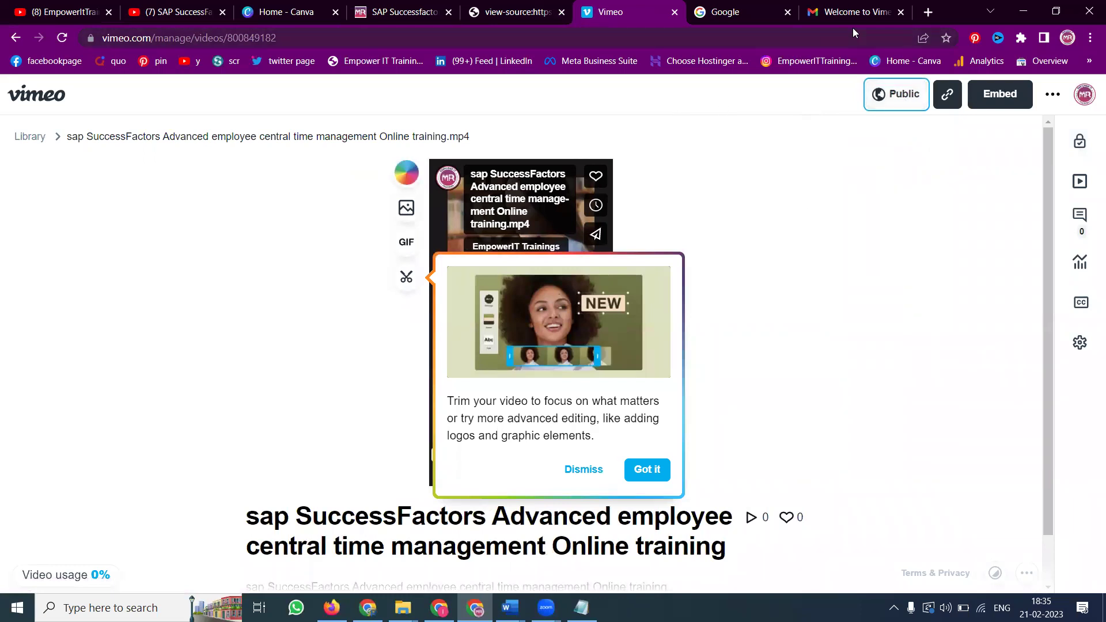
click(936, 10)
text(vimeo.com)
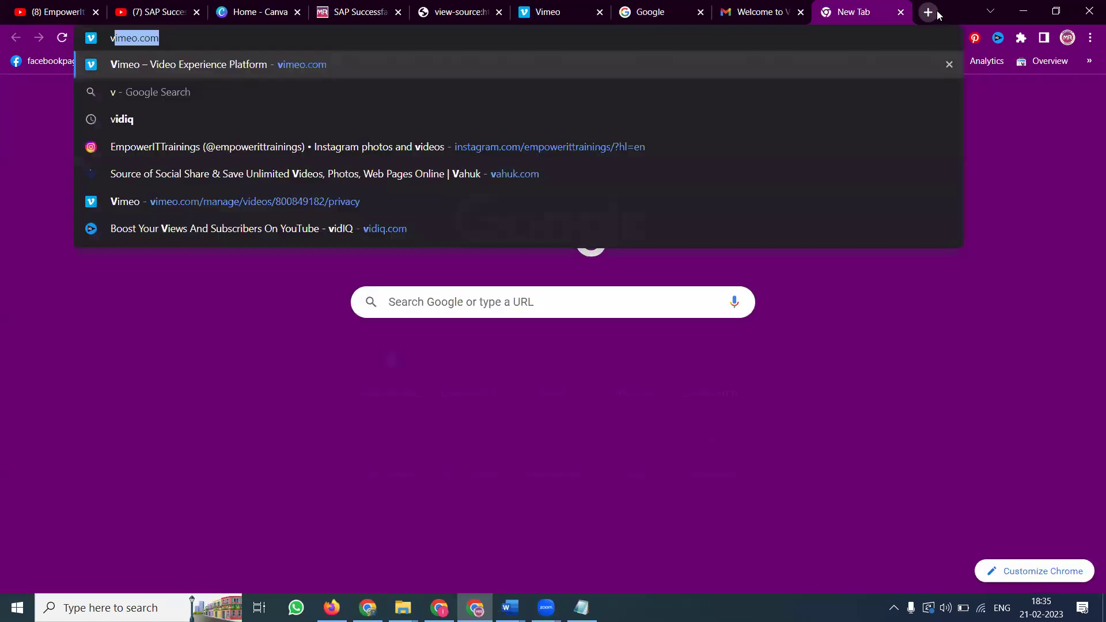
key(Return)
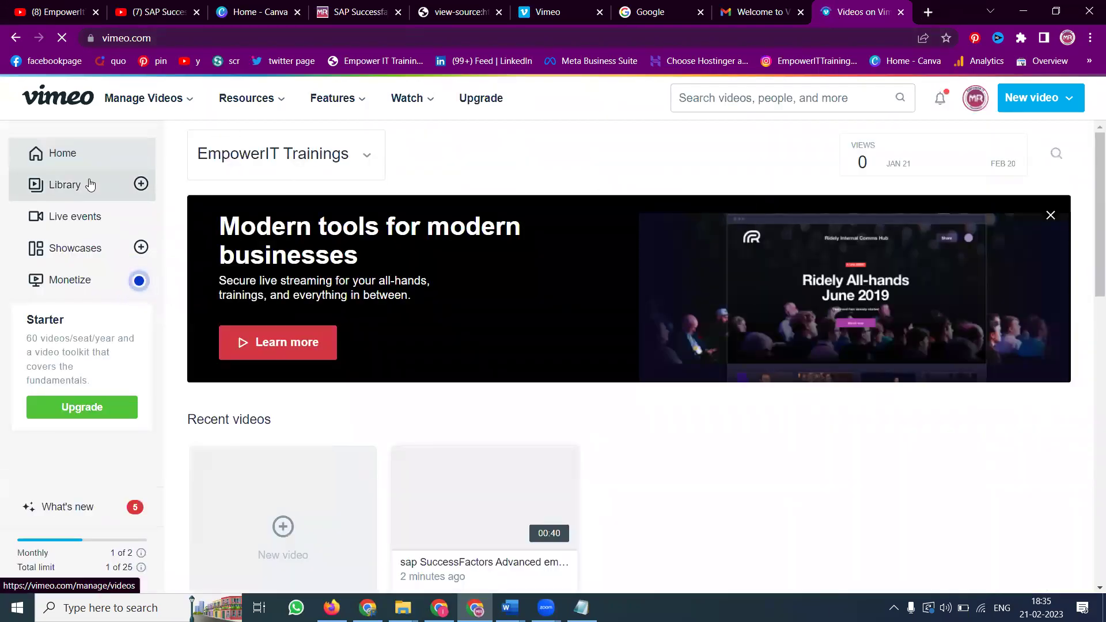
click(90, 184)
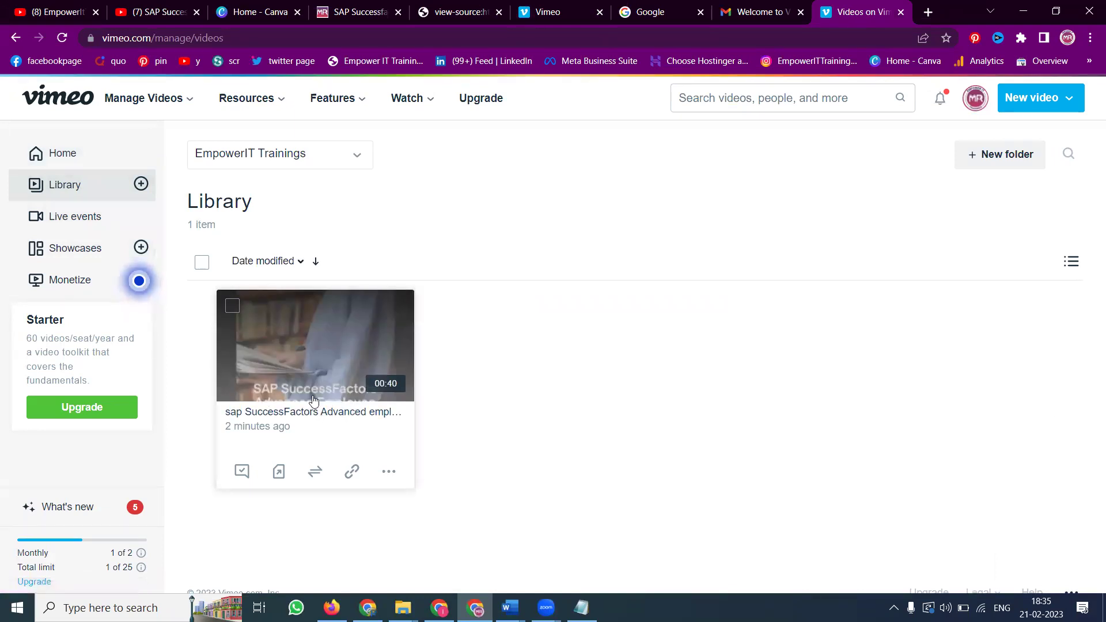
click(384, 477)
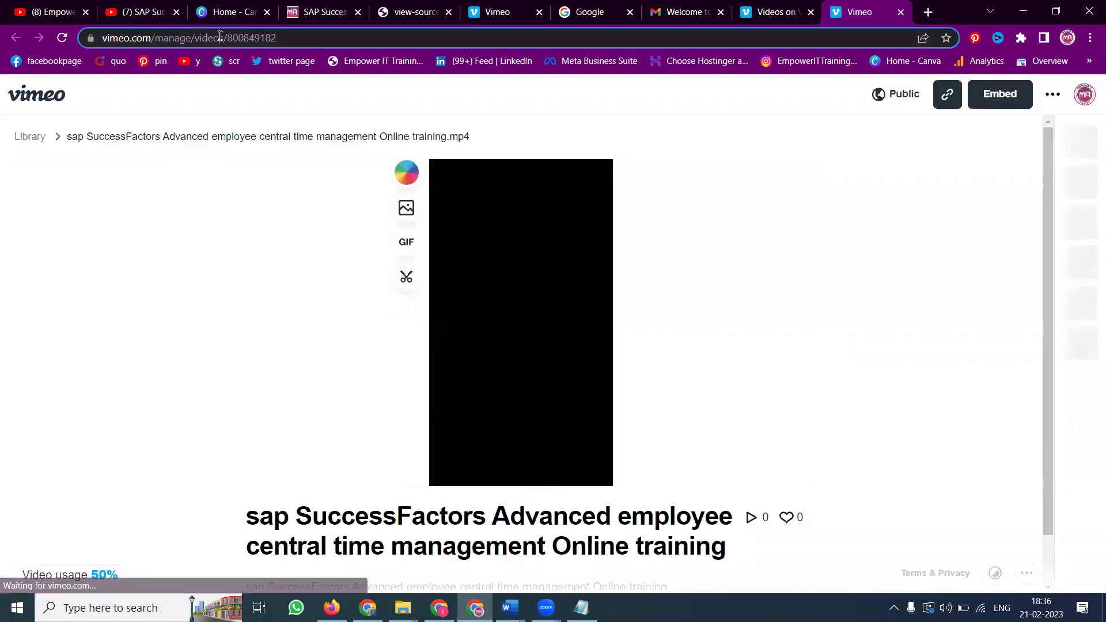
click(219, 36)
right_click(220, 35)
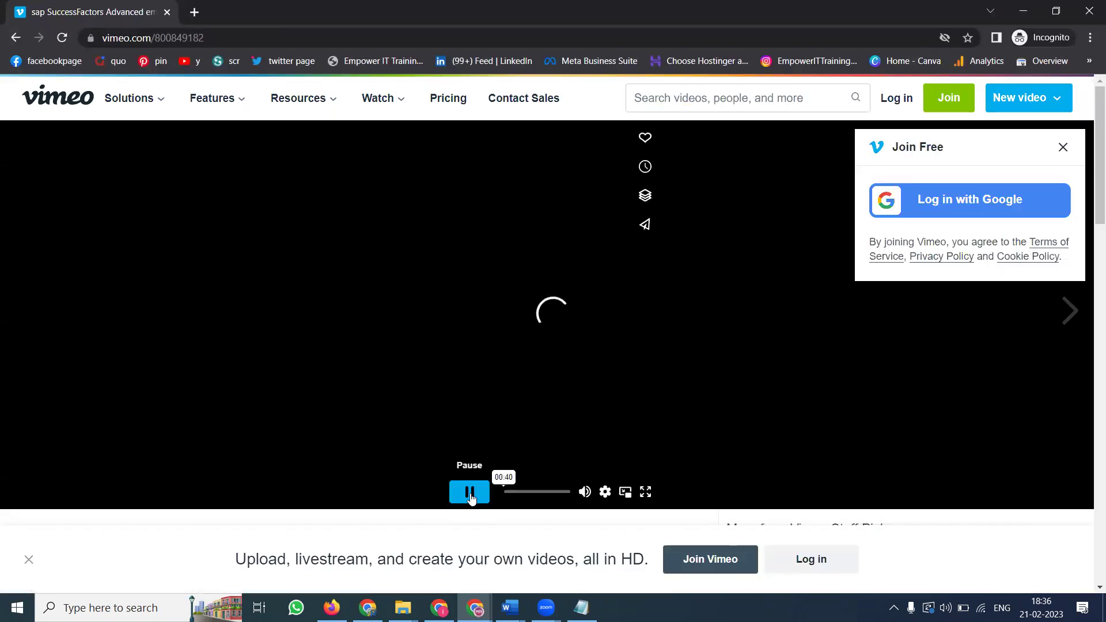
click(470, 494)
click(469, 494)
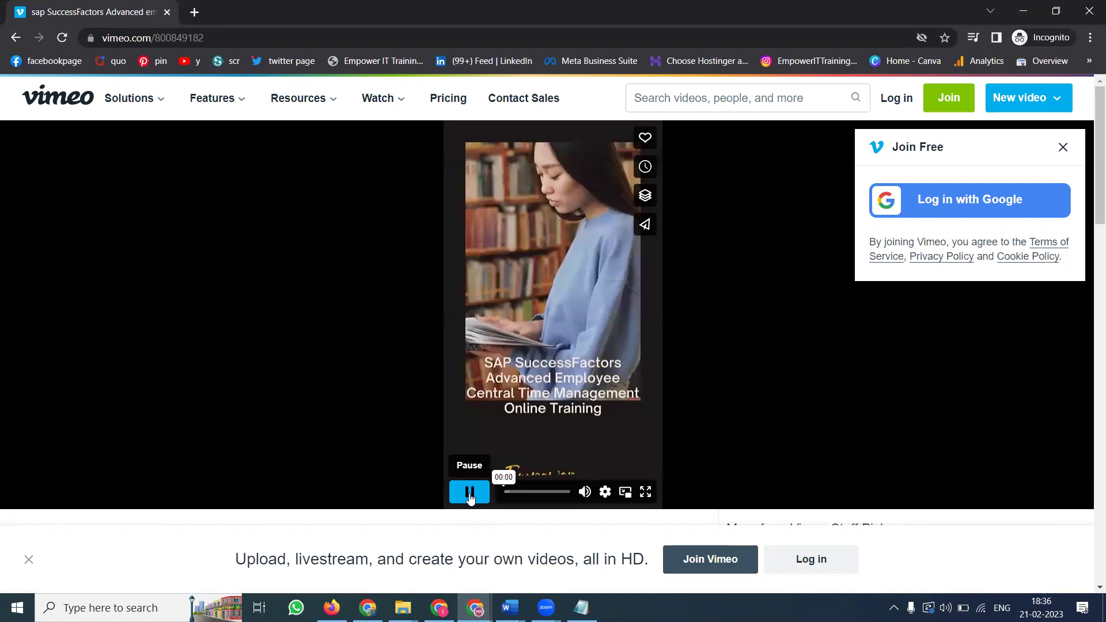
click(469, 494)
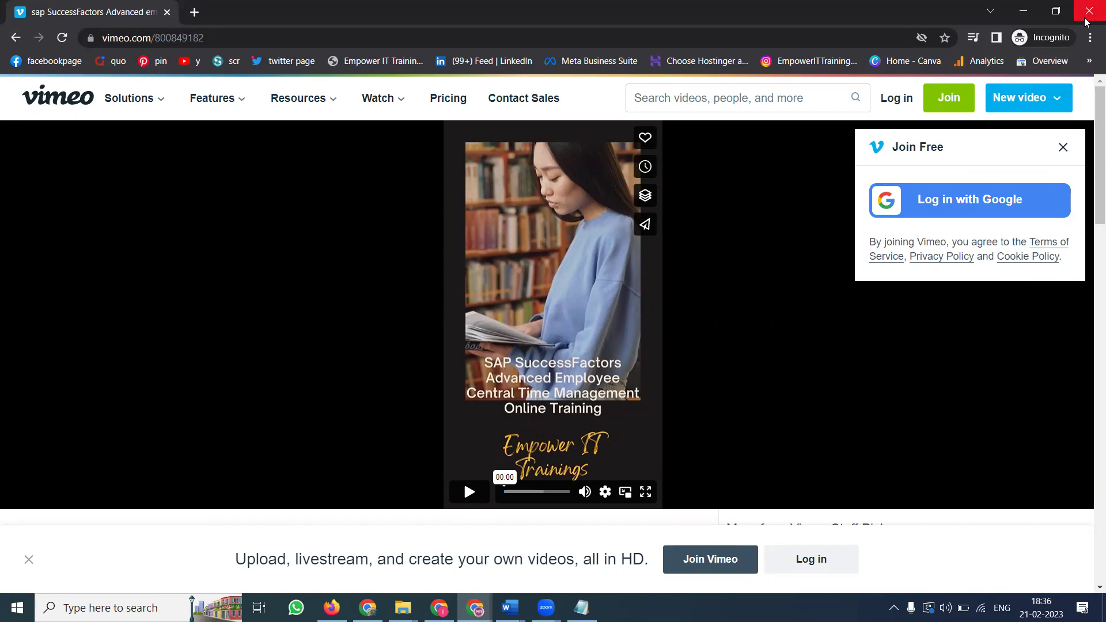
click(1084, 19)
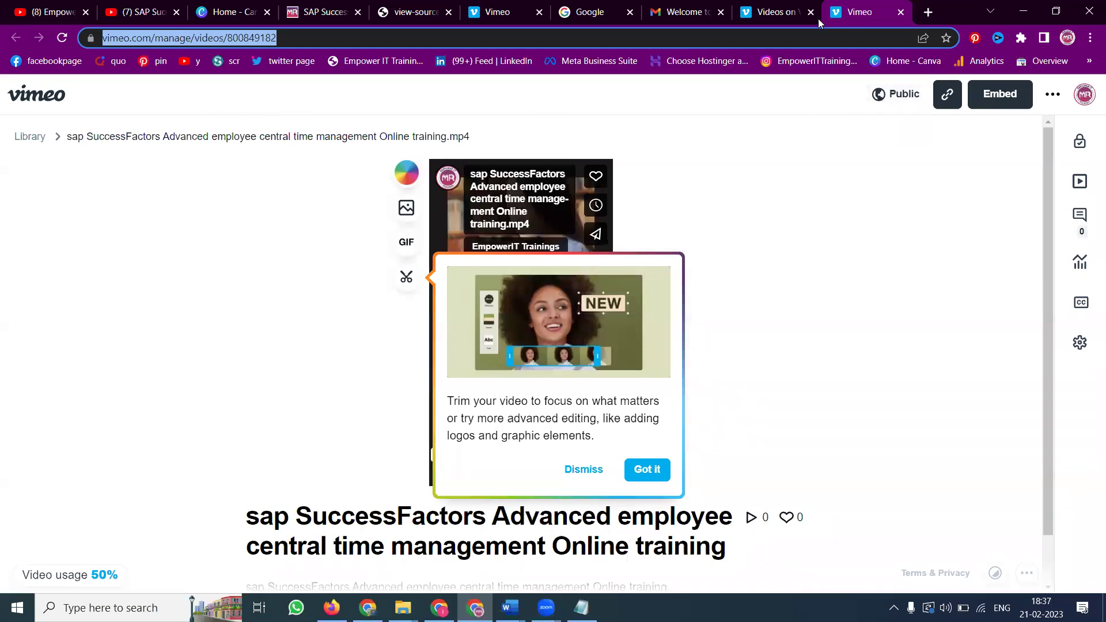
- Check the video's link options in the Vimeo Library, then open LinkedIn in a new tab
click(777, 11)
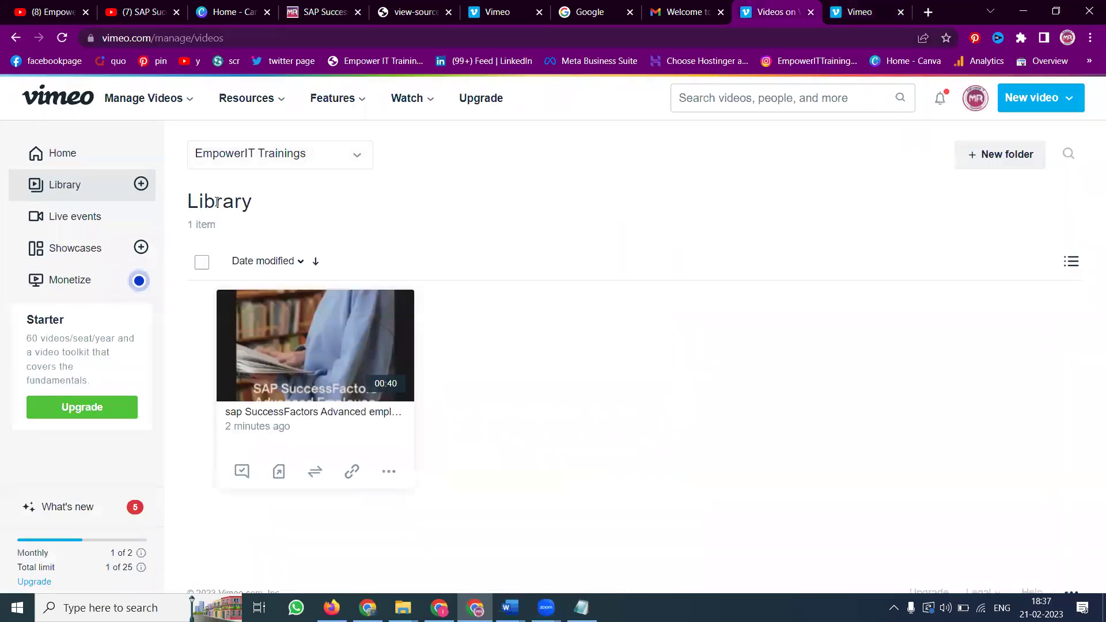
click(352, 472)
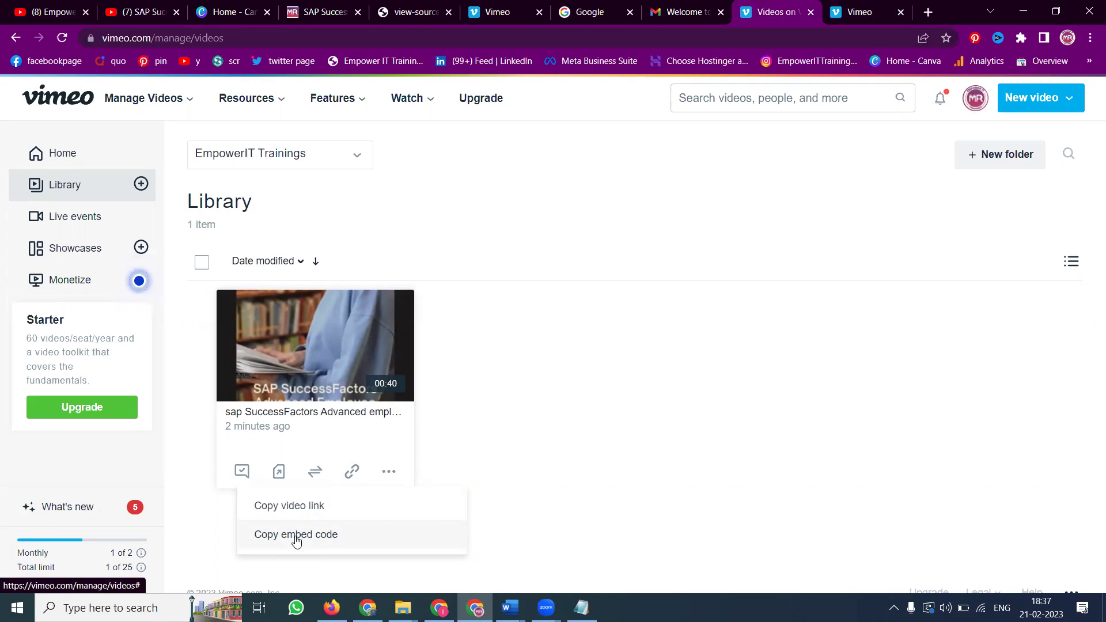
click(353, 480)
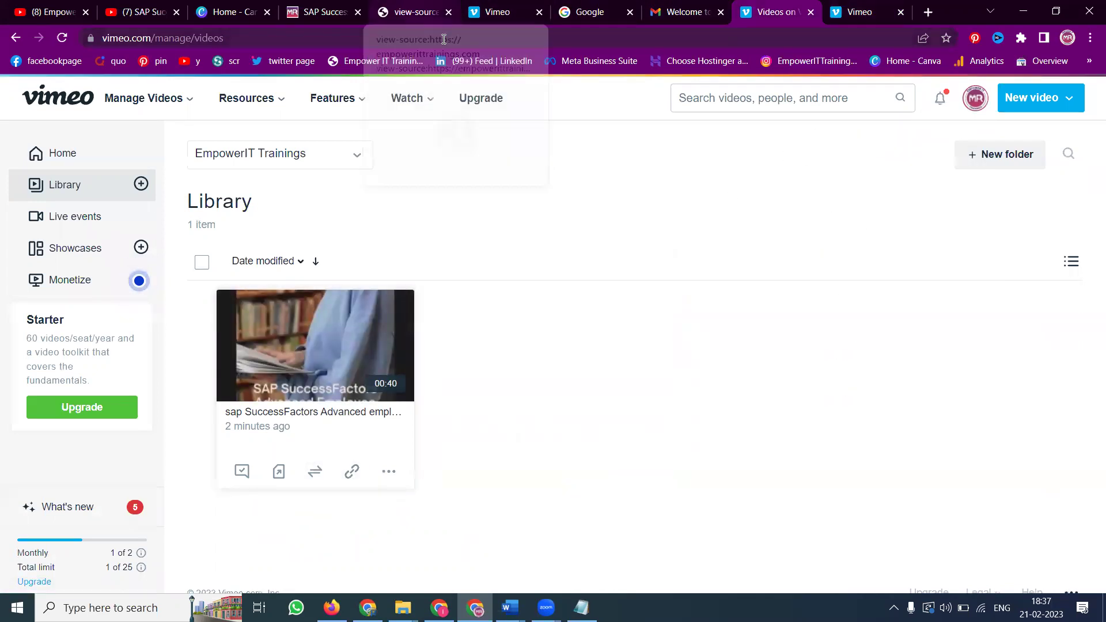
middle_click(507, 63)
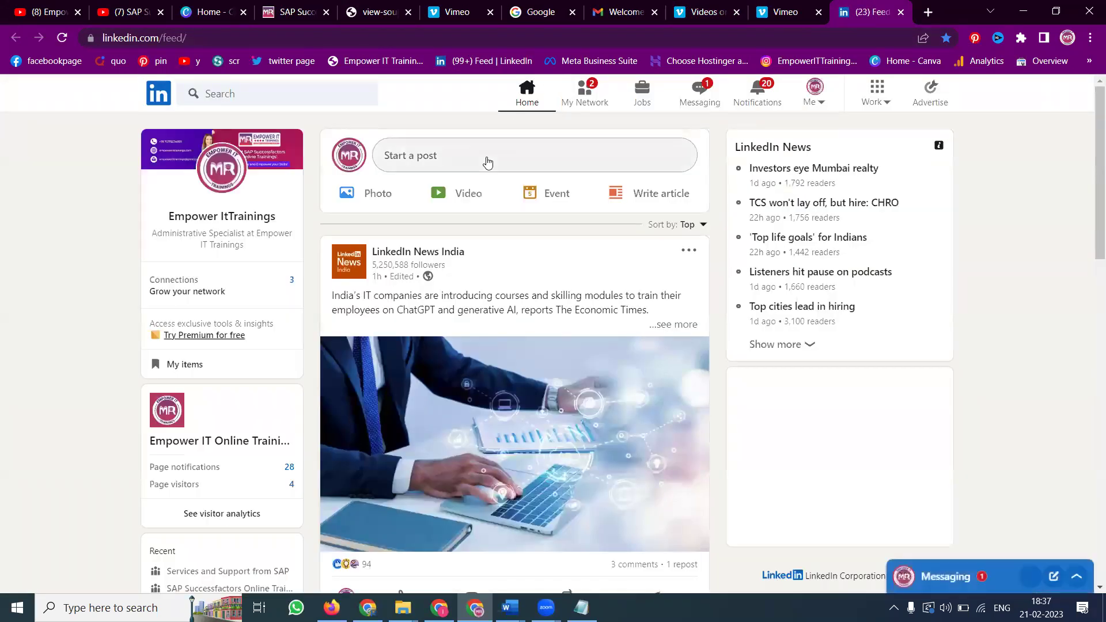
- Publish a LinkedIn post with the video title from Notepad above the Vimeo video link
click(486, 159)
key(ctrl+v)
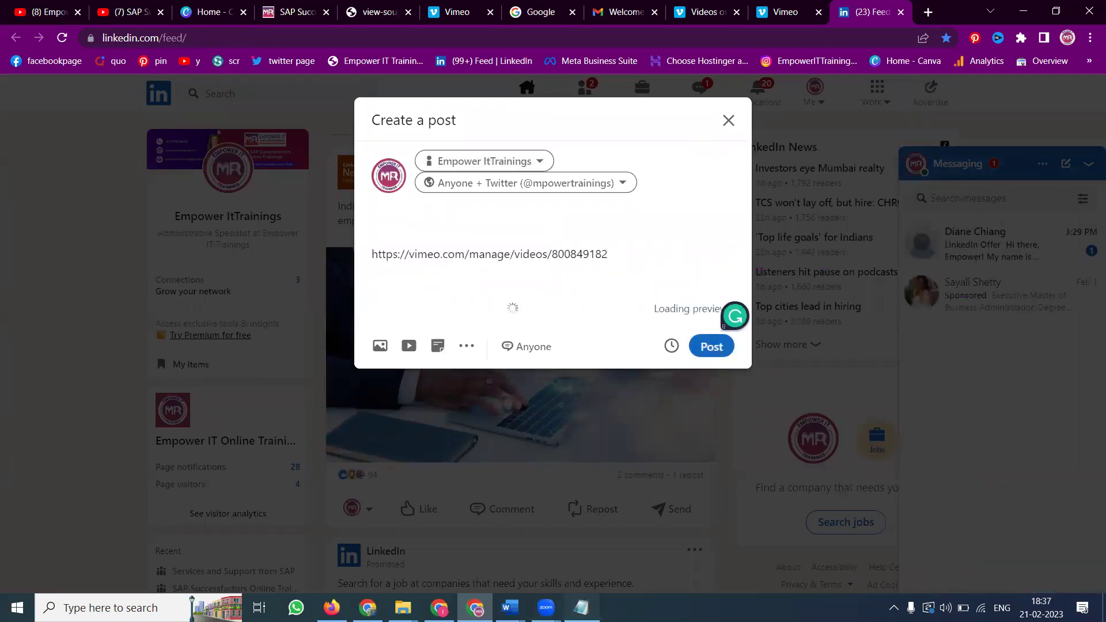
click(581, 607)
click(432, 124)
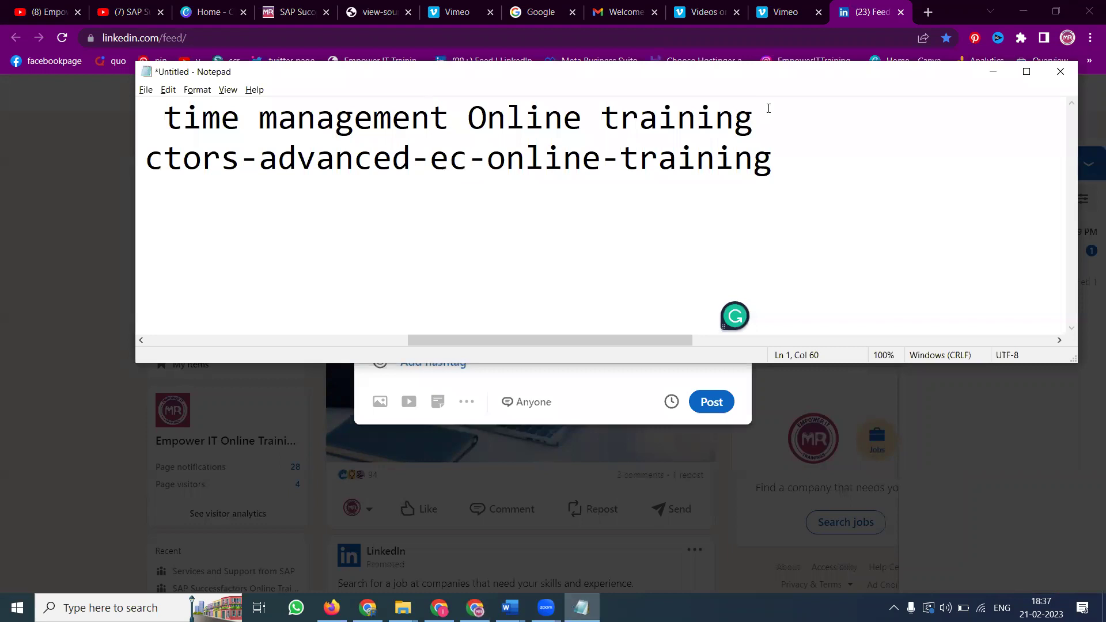
drag(772, 116, 4, 113)
key(ctrl+c)
key(alt+Tab)
click(402, 226)
key(ctrl+v)
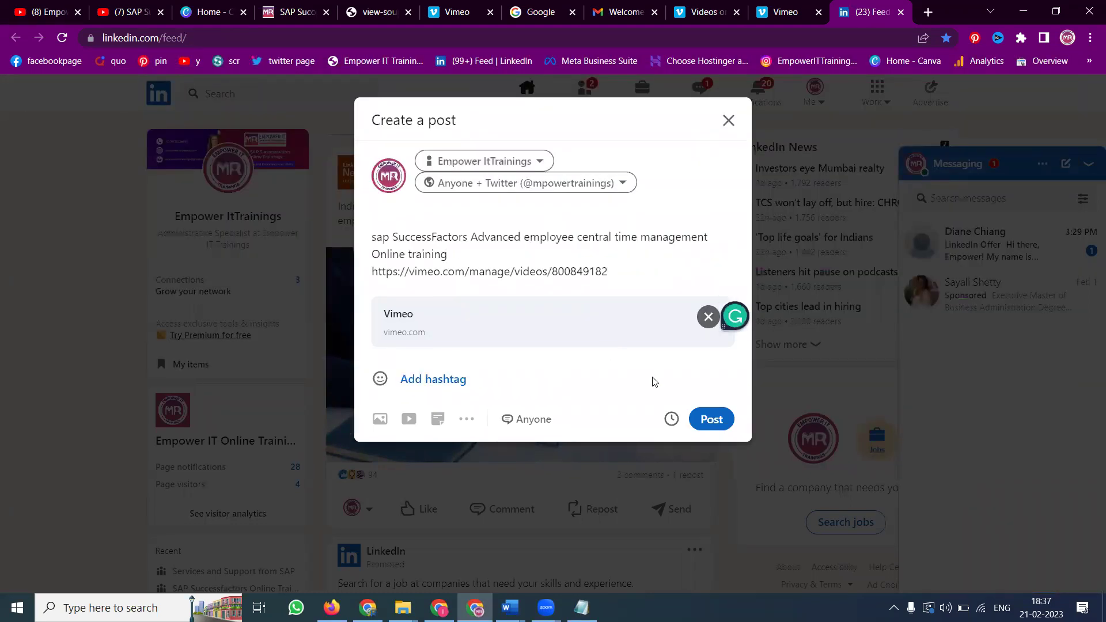
click(713, 420)
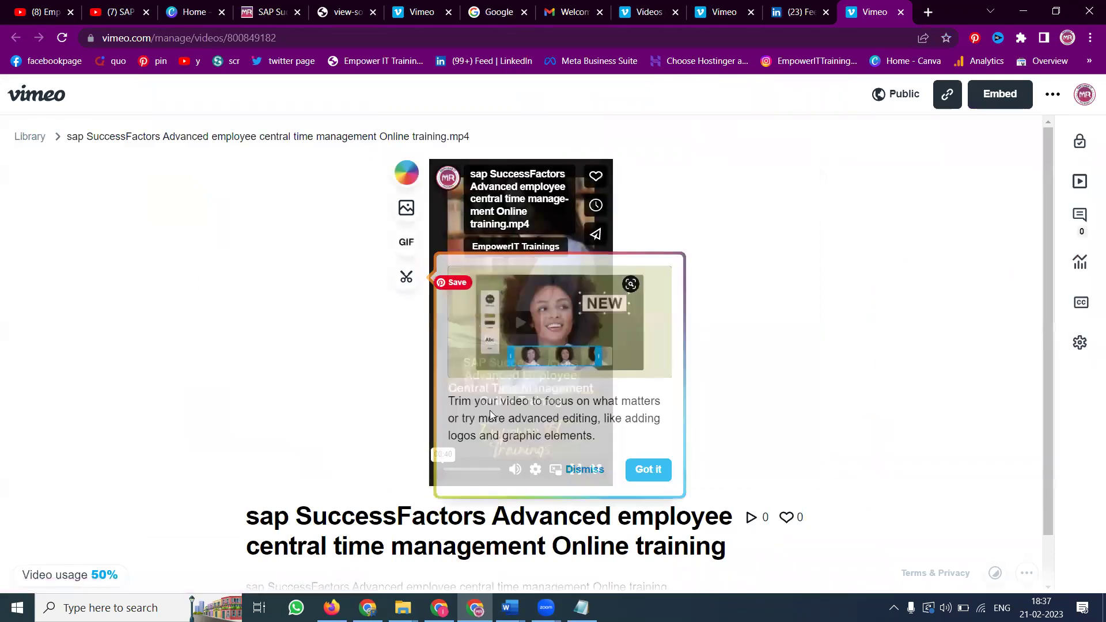
- Dismiss the trim tip, review the video page, then bring the YouTube channel window forward
click(643, 463)
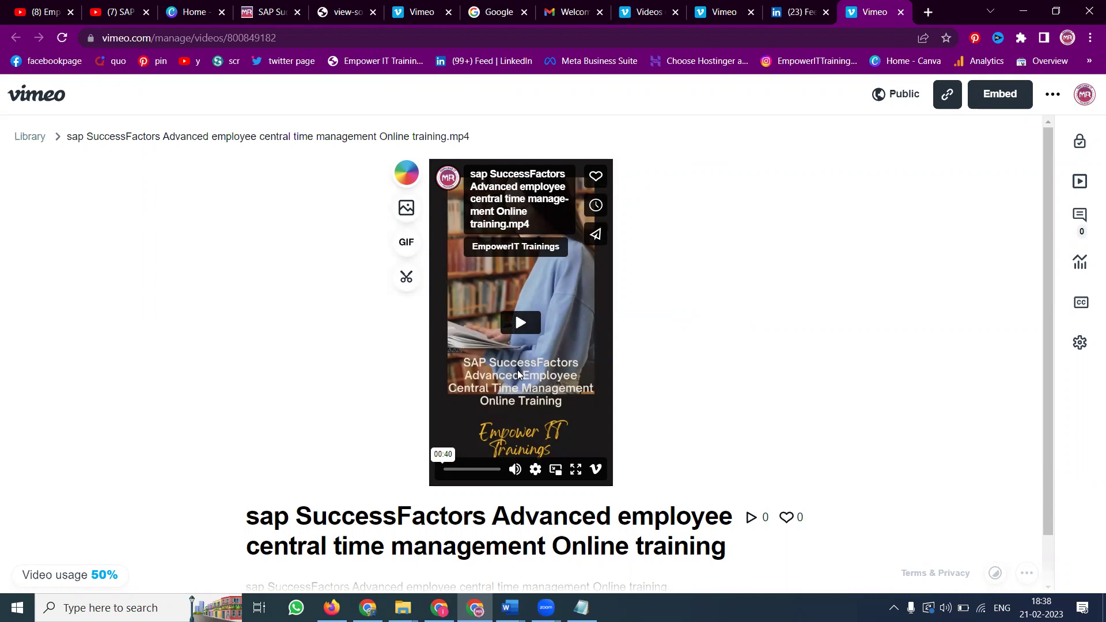
scroll(323, 397, down, 1)
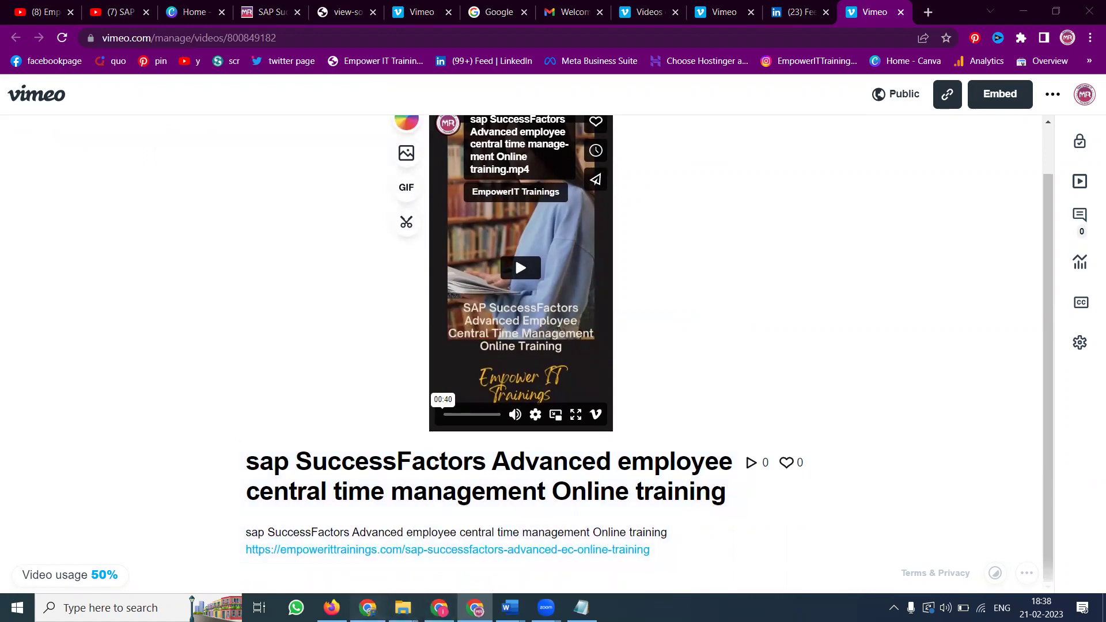
click(368, 607)
mouse_move(593, 576)
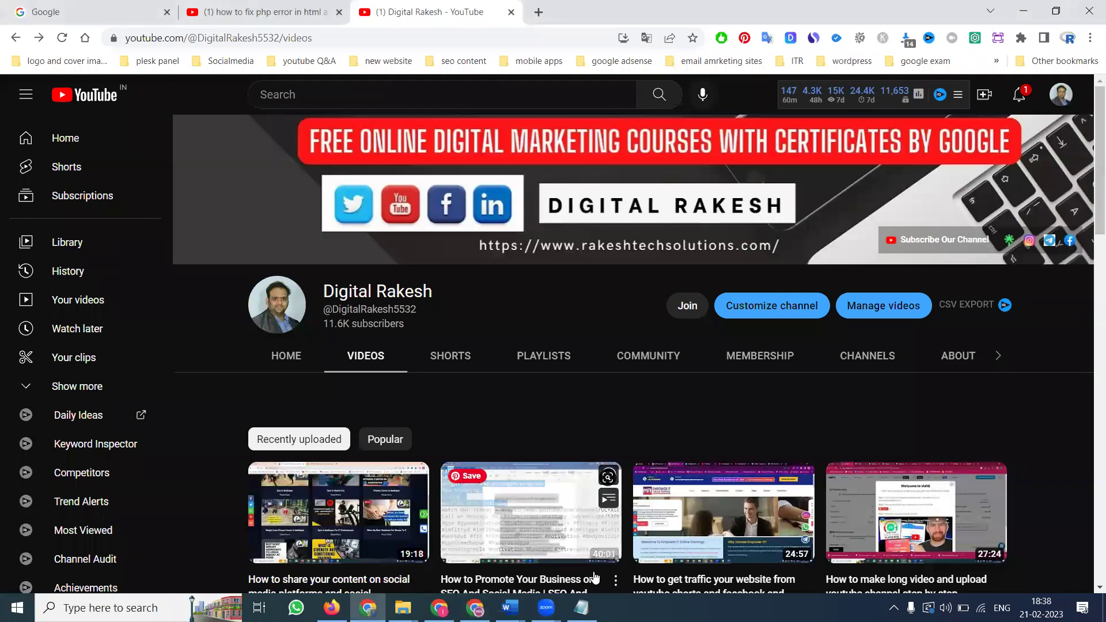